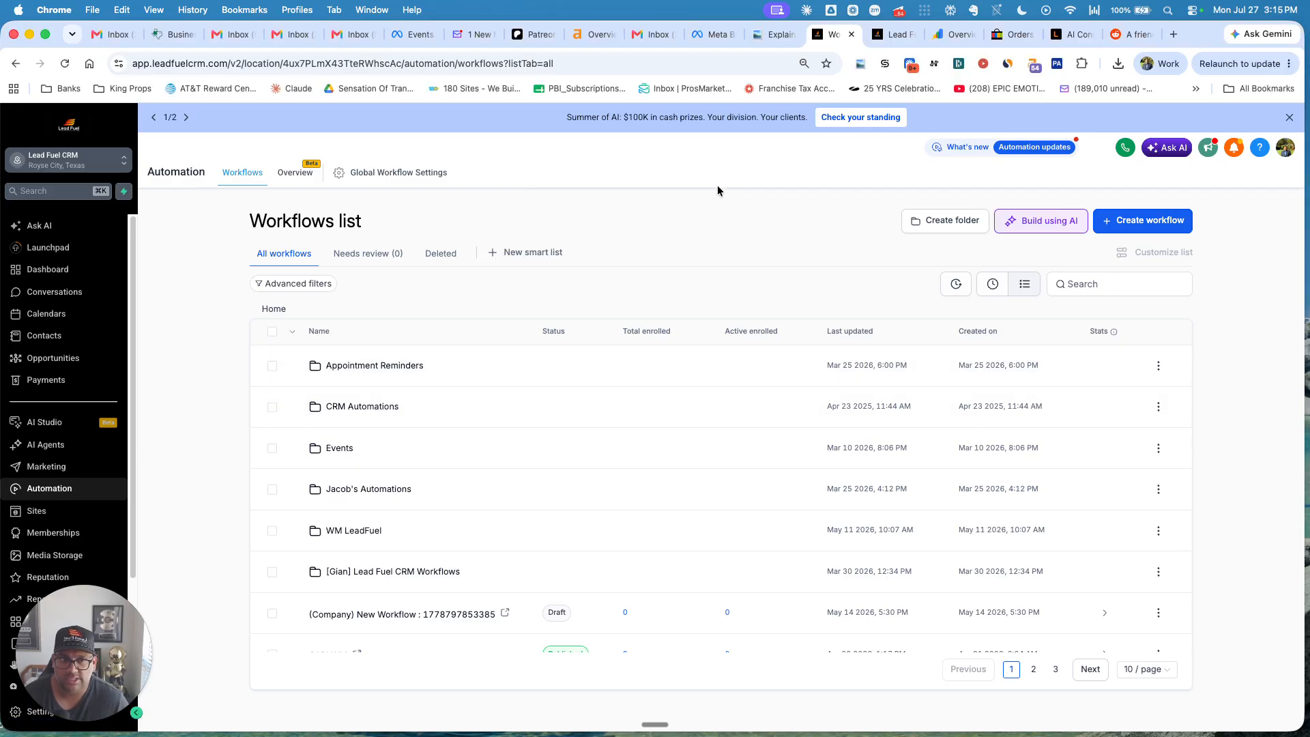
# Open the Create workflow dropdown to show the scratch, template, campaign and company-based options.
pyautogui.click(1153, 228)
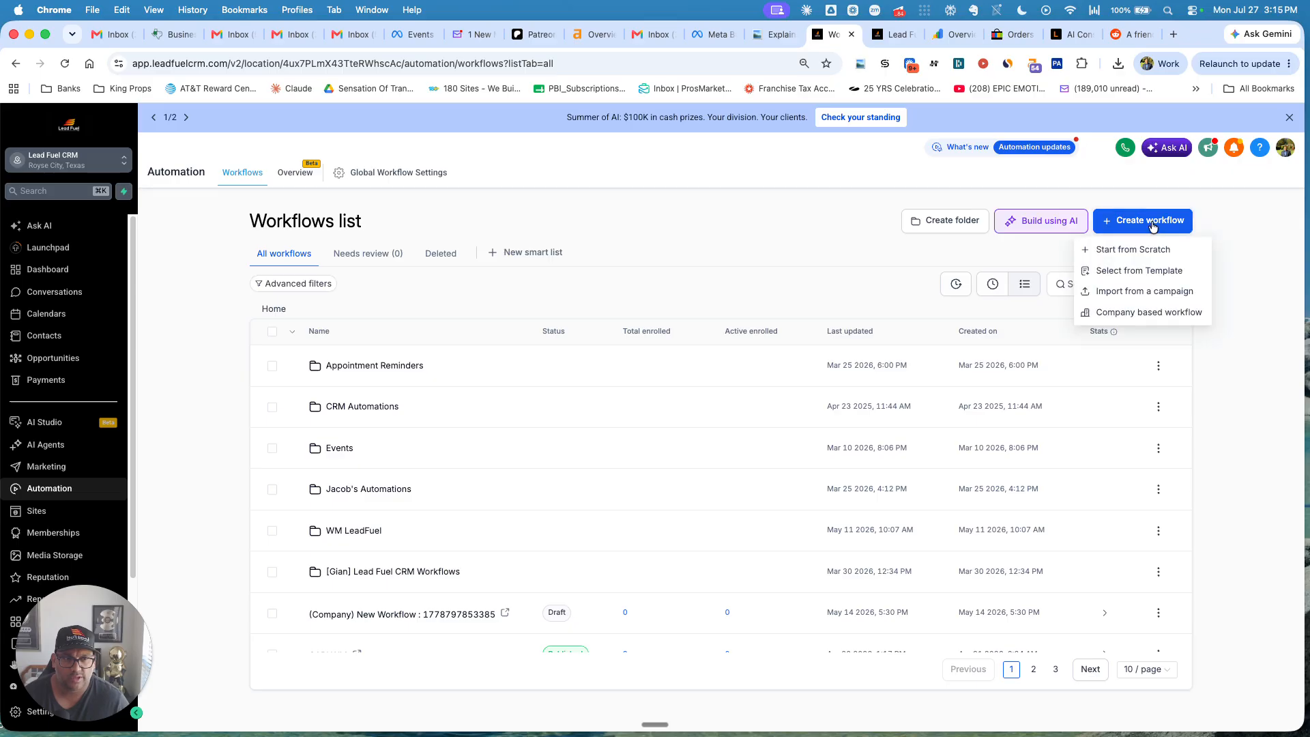
# Start a blank workflow from scratch and rename it 'lead follow up 7 days'.
pyautogui.click(1118, 251)
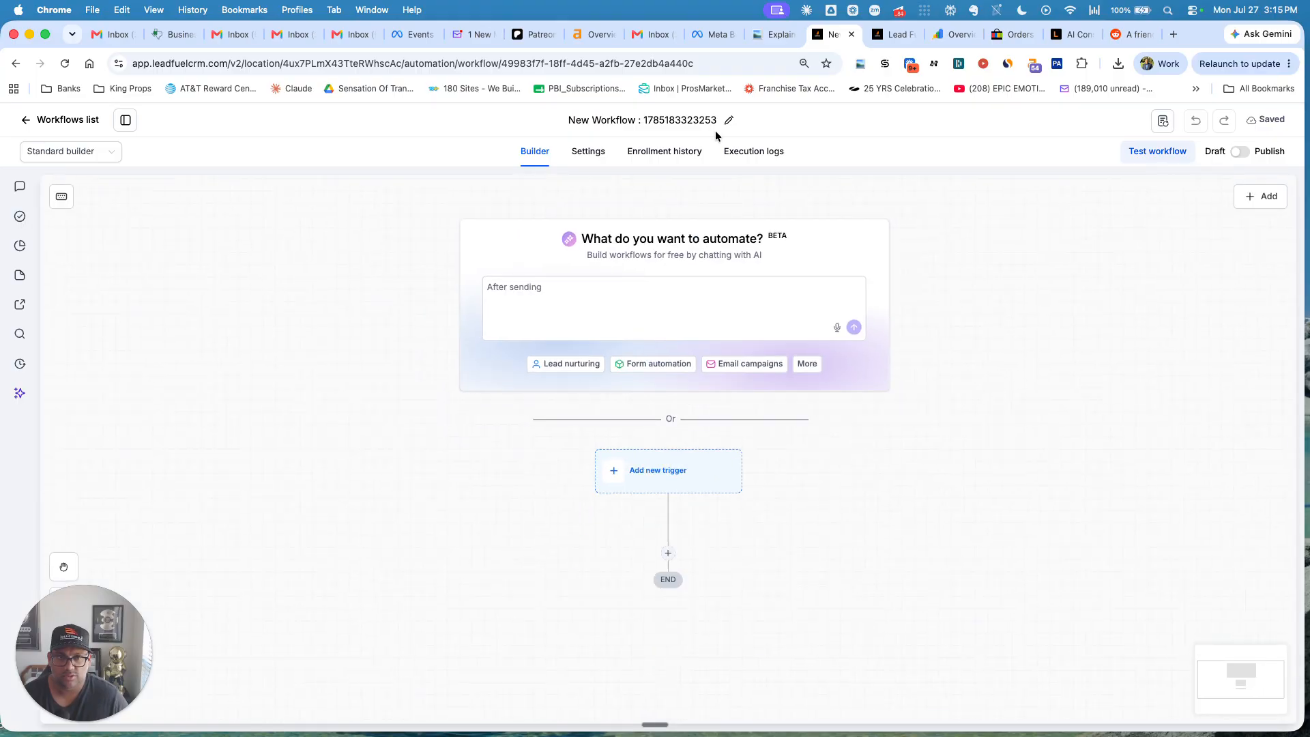
pyautogui.click(728, 120)
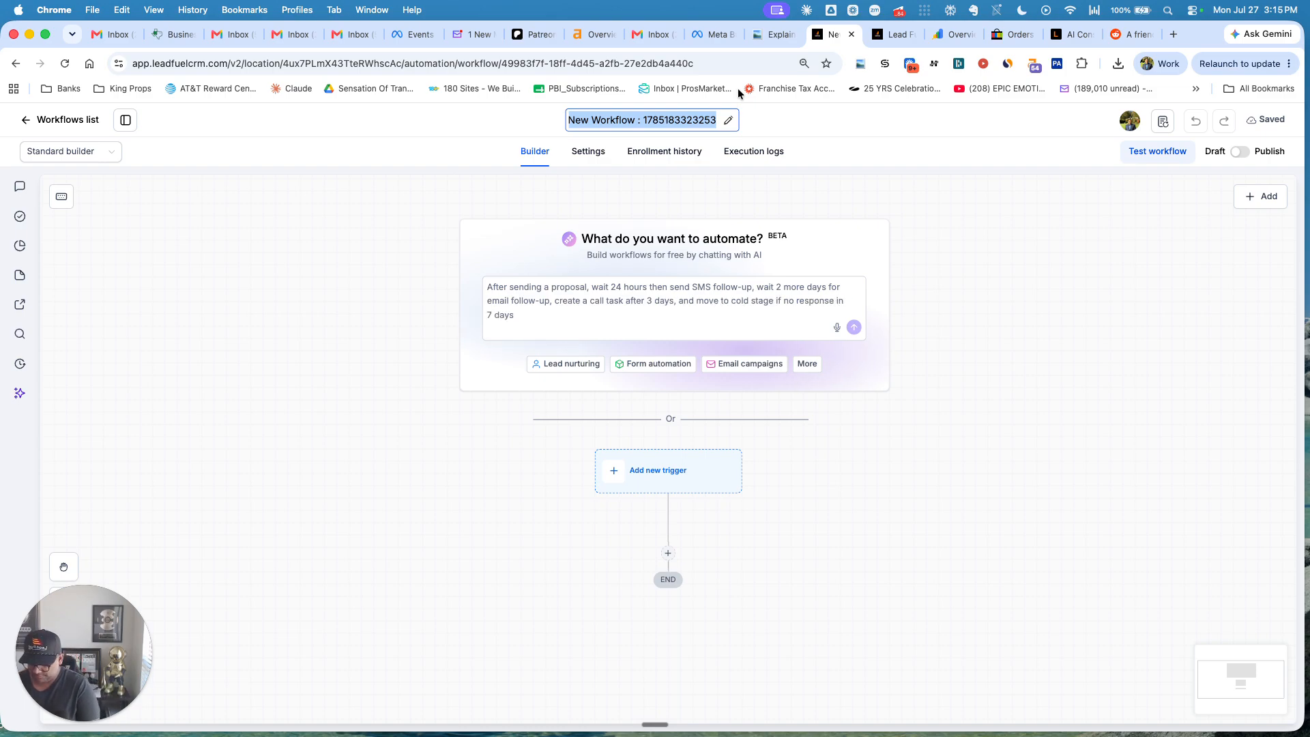
pyautogui.write('lea')
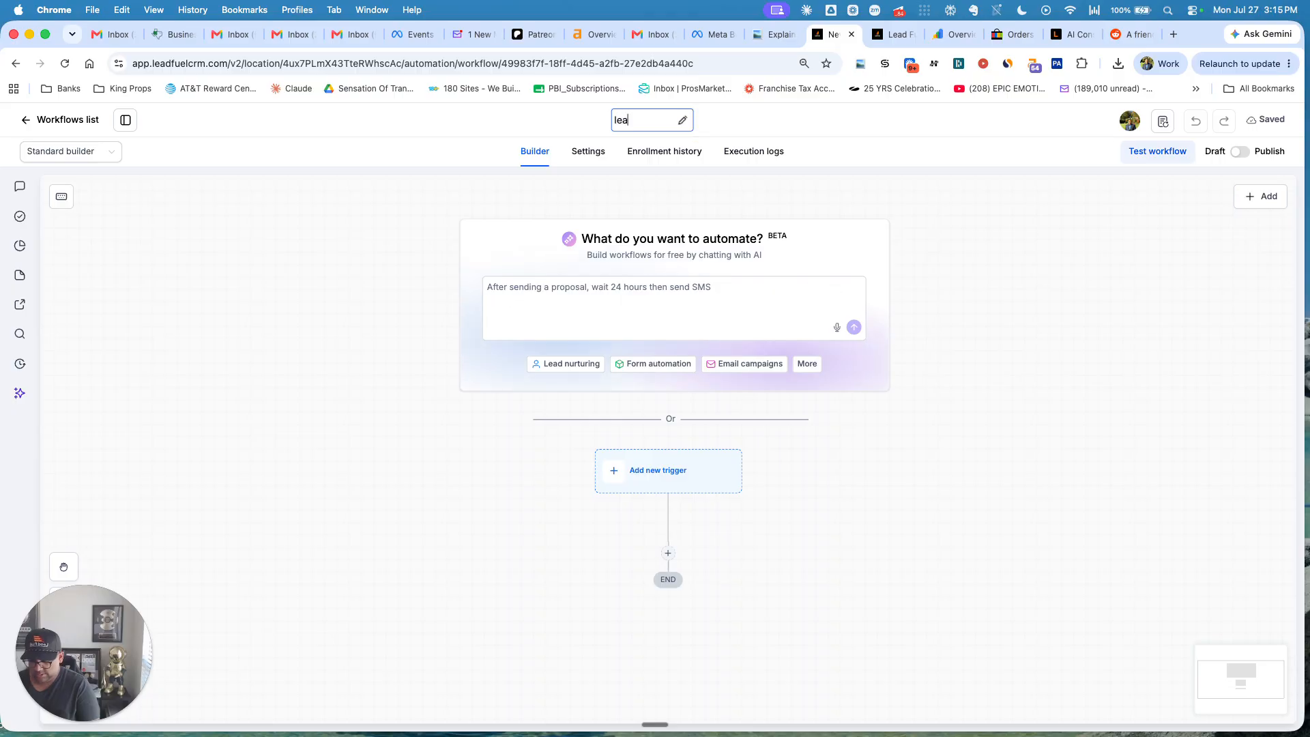
pyautogui.write('d foll')
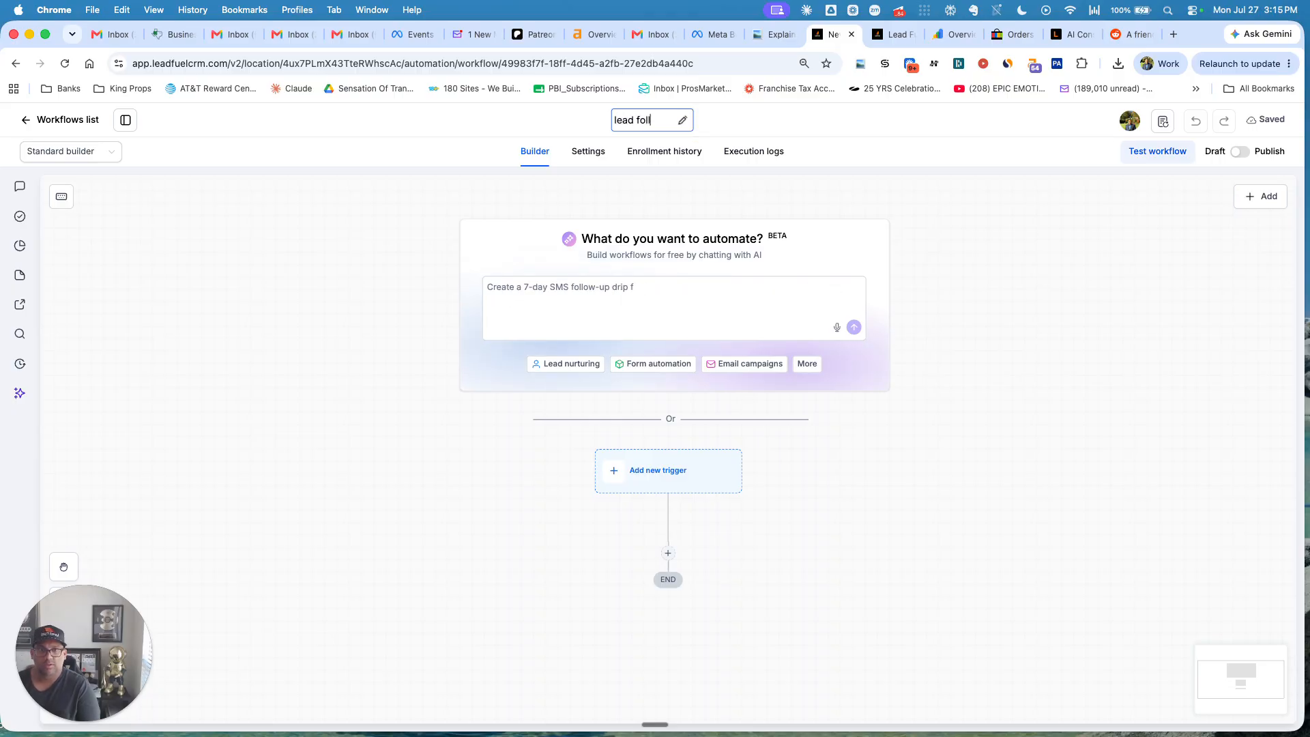
pyautogui.write('ow up 7 days')
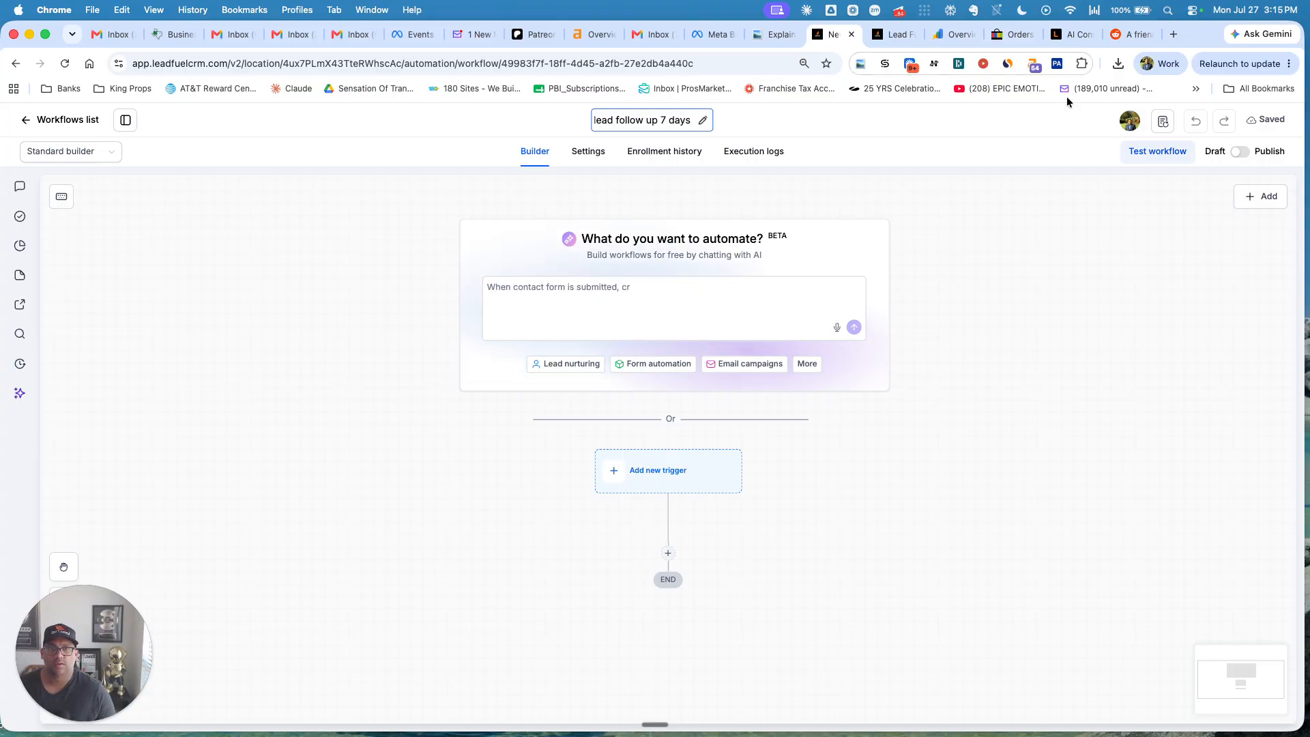
pyautogui.press('Return')
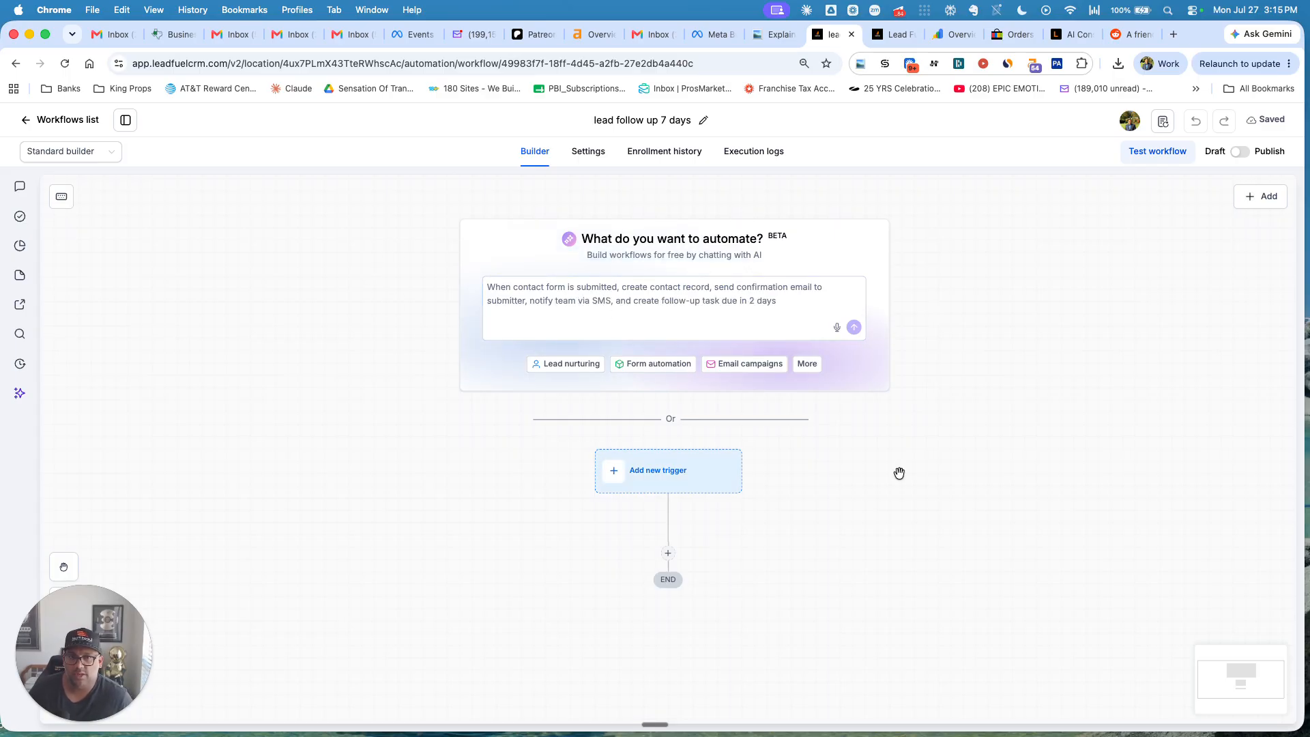
# Shift the workflow diagram up and open the Add trigger list from the Add new trigger box.
pyautogui.moveTo(961, 465); pyautogui.dragTo(857, 370)
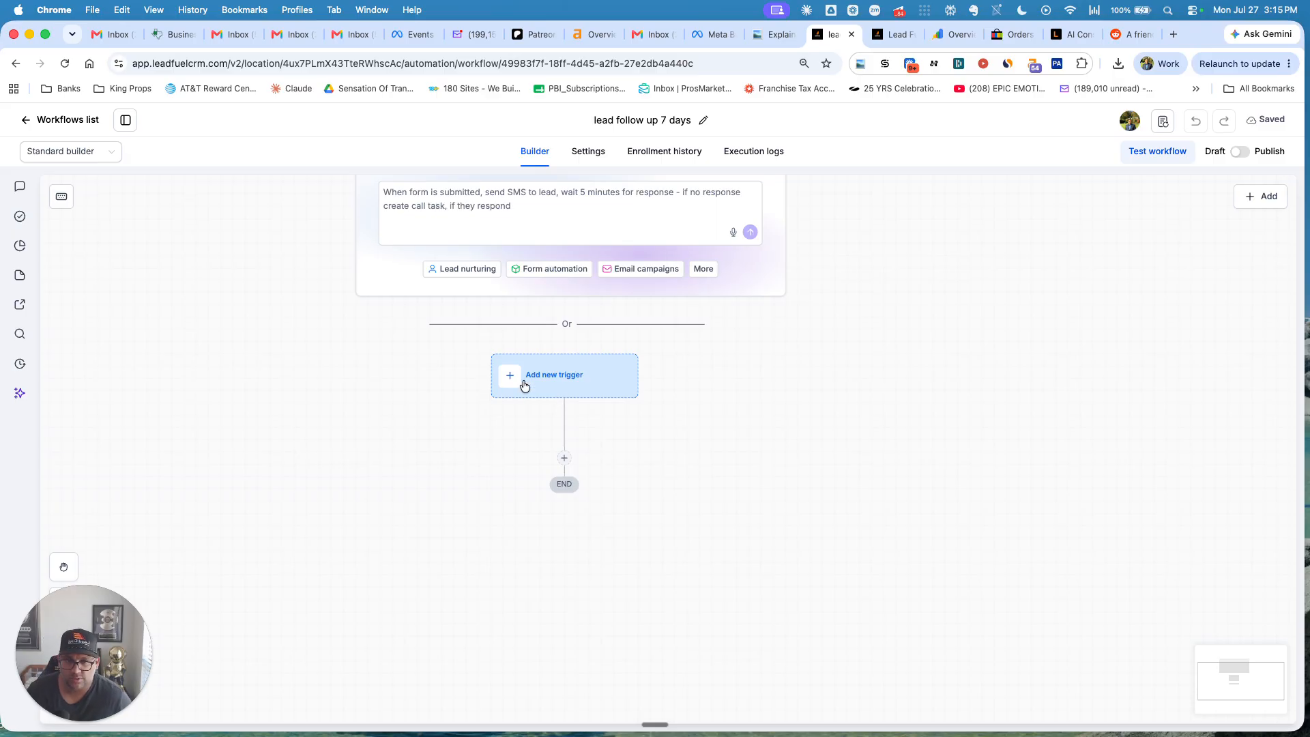
pyautogui.click(555, 381)
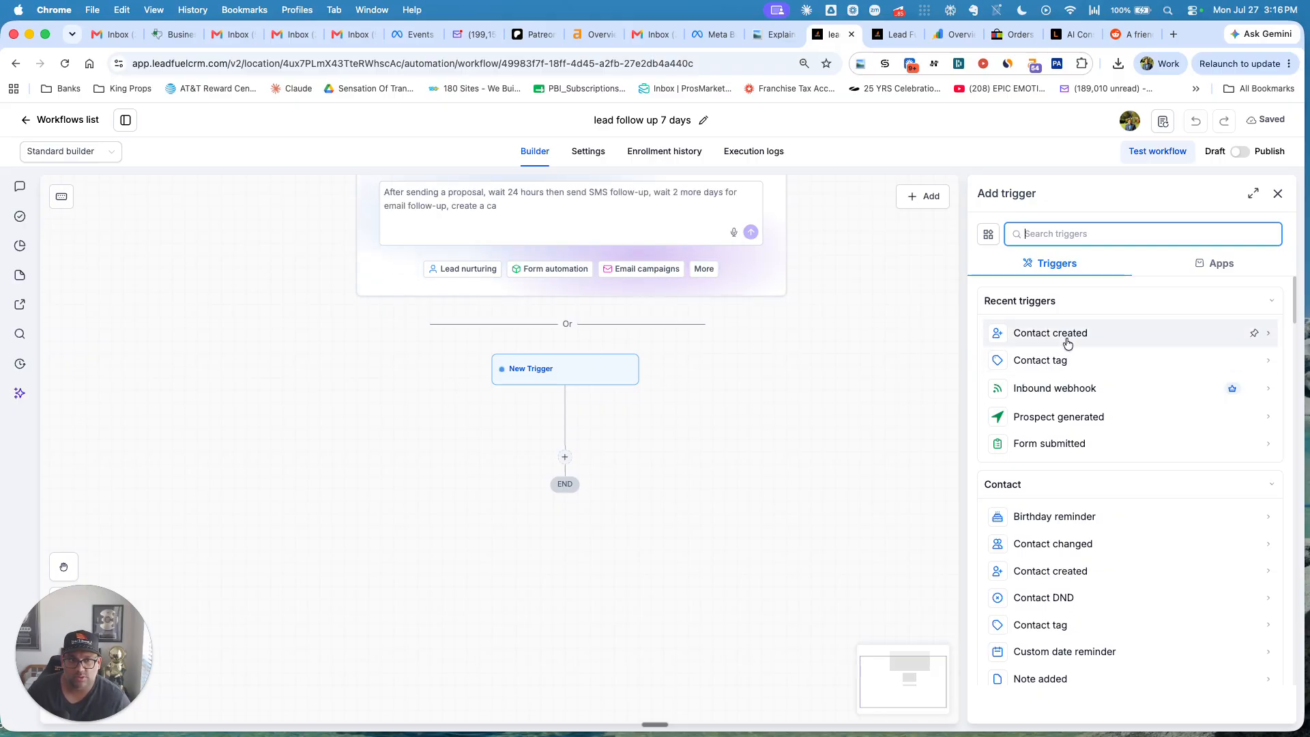
# Add a Send email action below the trigger, found by searching 'ema'.
pyautogui.click(800, 398)
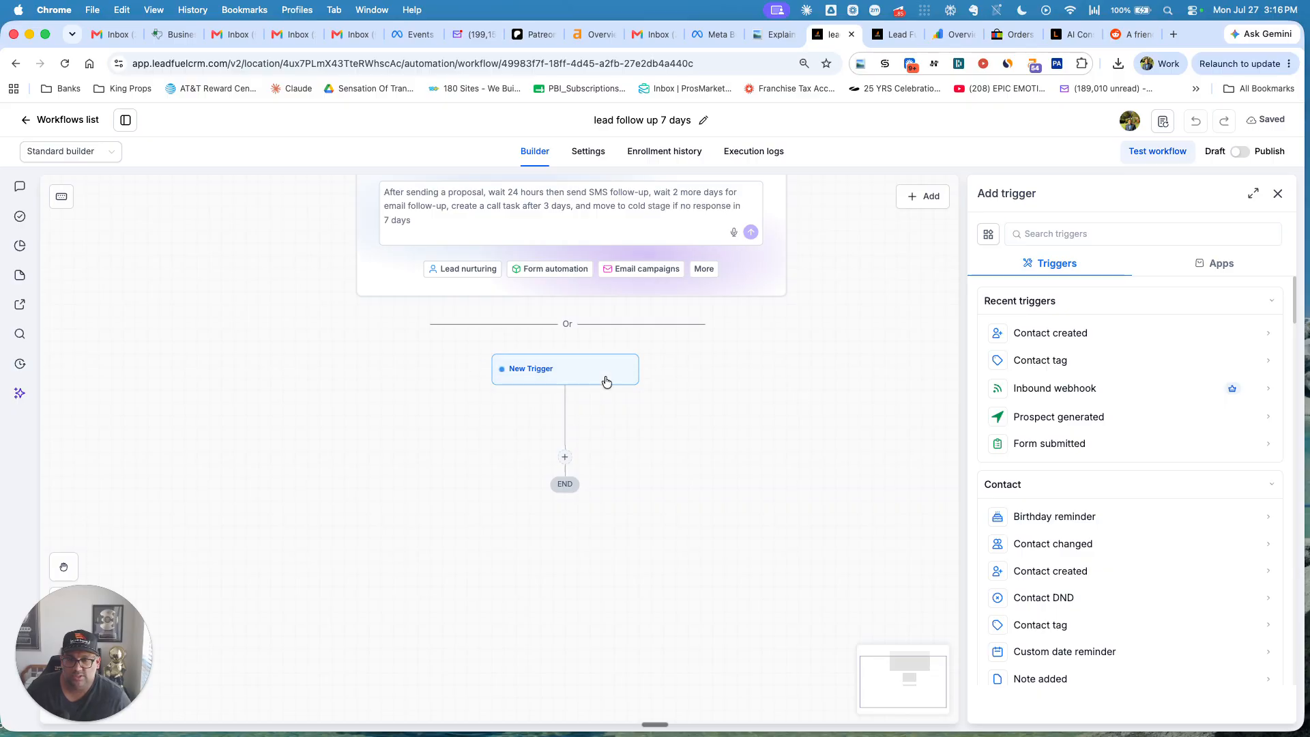
pyautogui.click(565, 464)
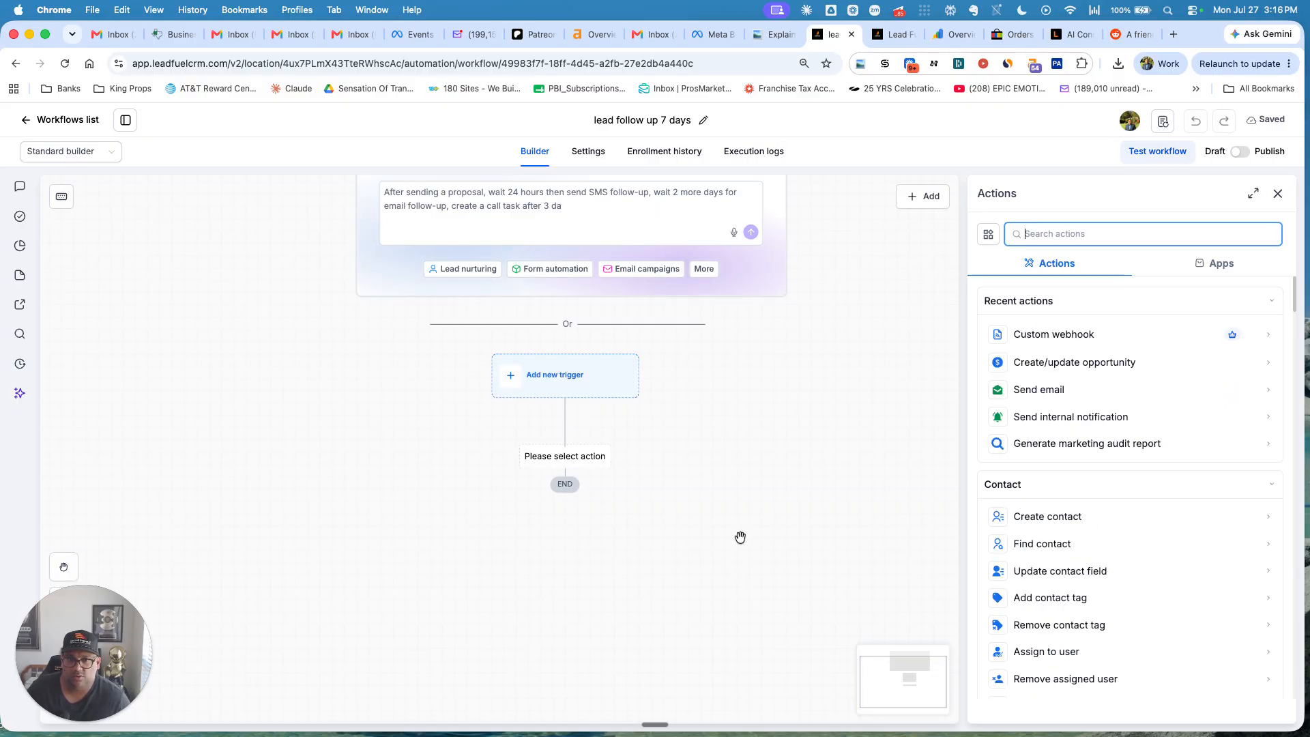
pyautogui.scroll(-5, 1117, 427)
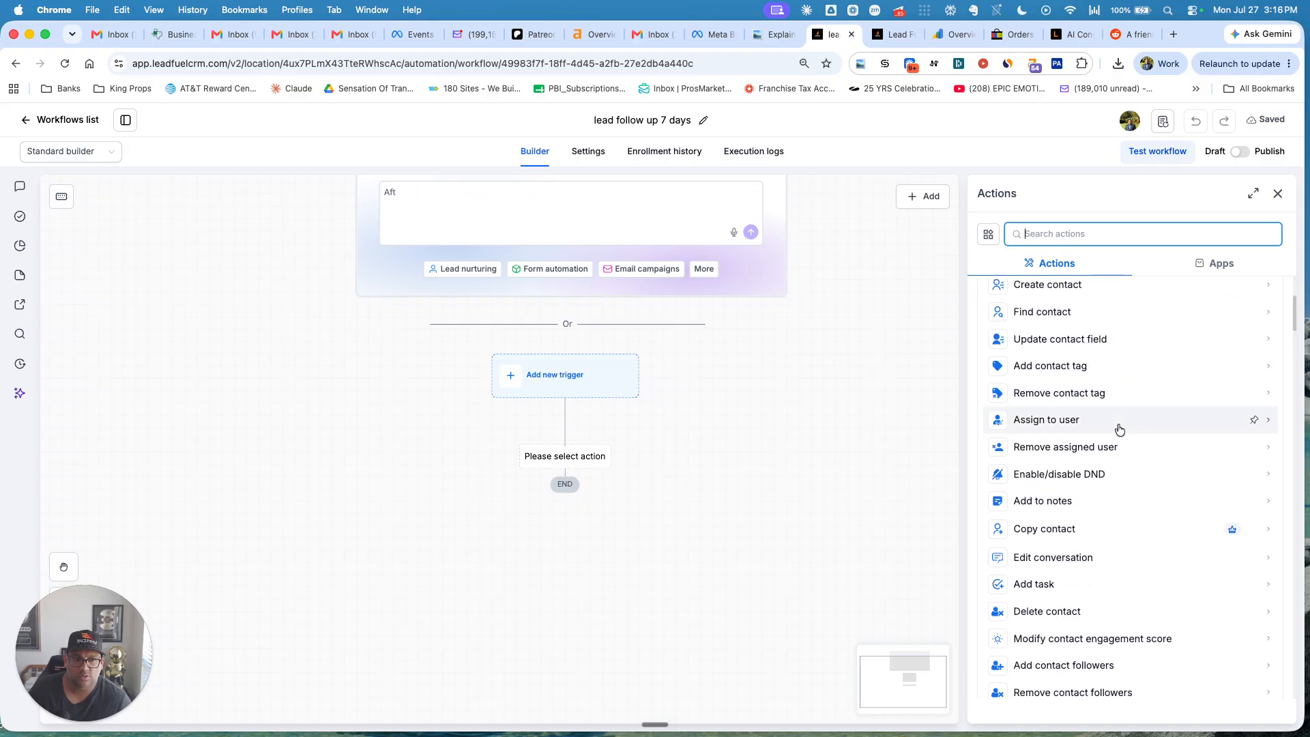
pyautogui.write('email')
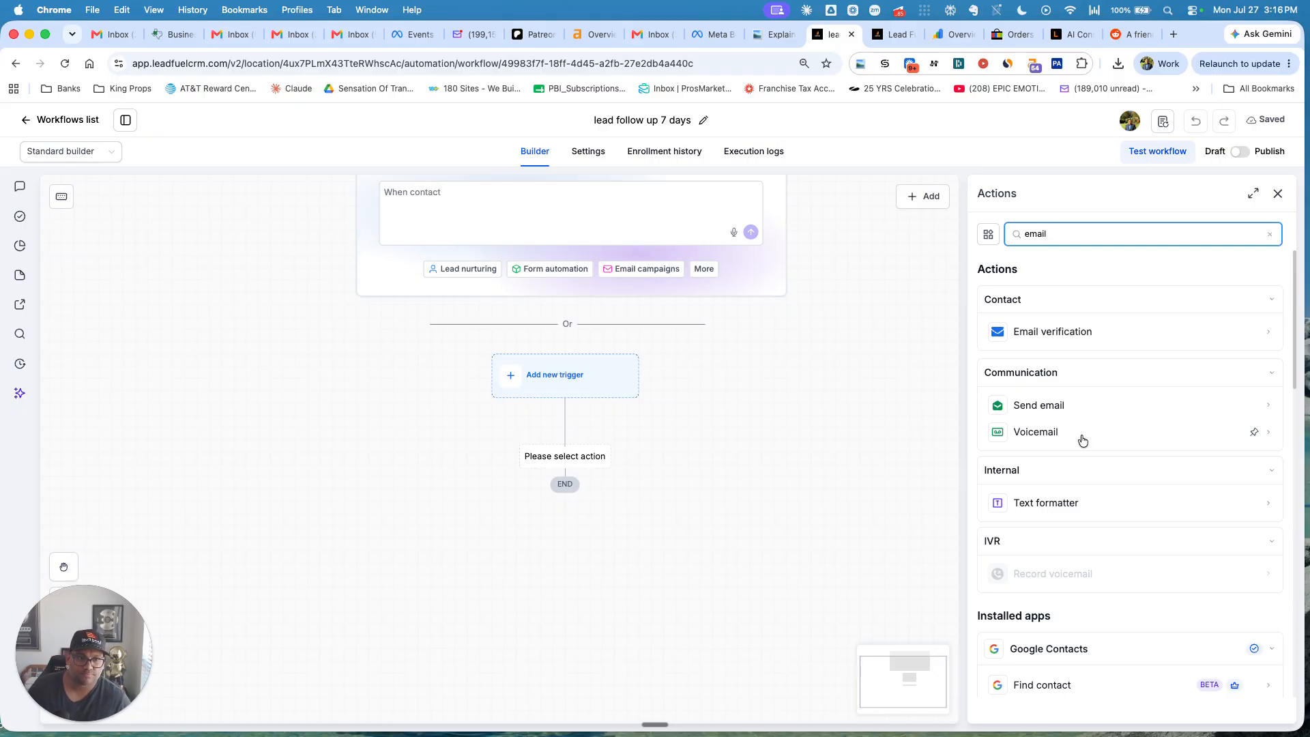
pyautogui.click(1056, 406)
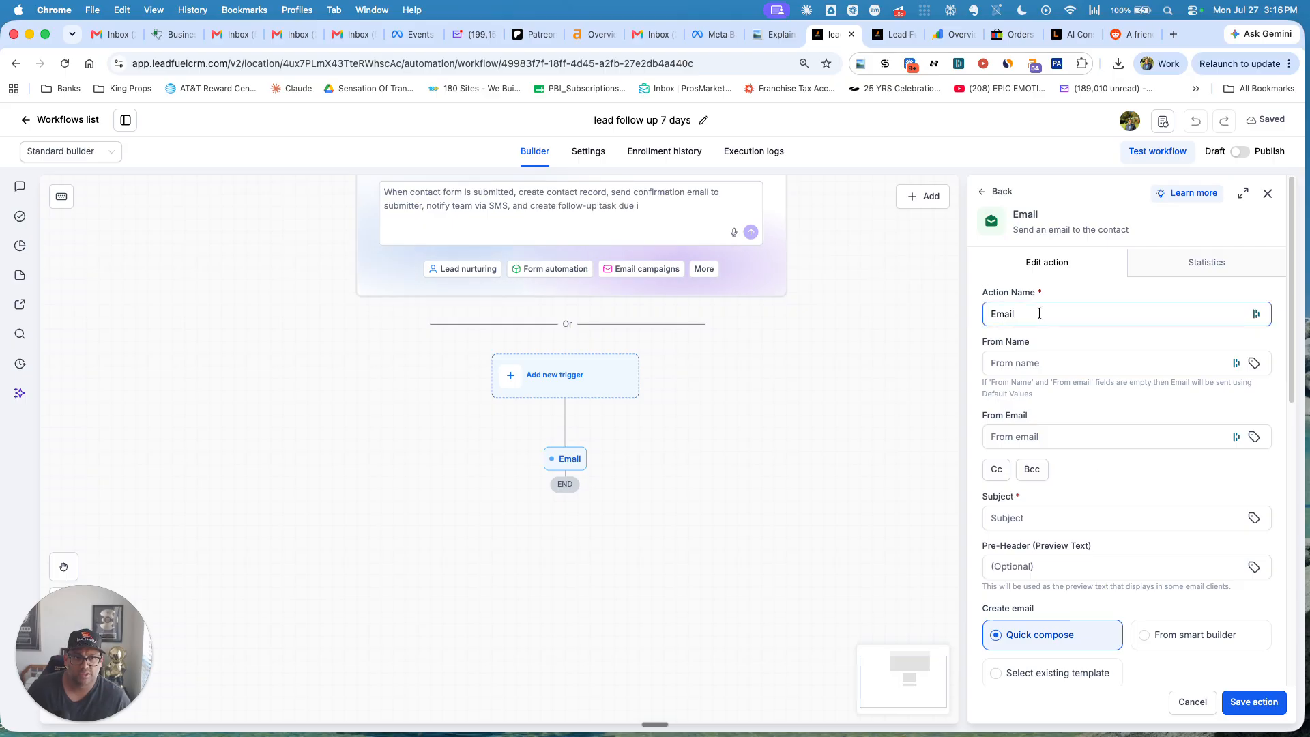
# Name the email step 'Email day1' and fill in the sender name and sender e-mail address.
pyautogui.click(1007, 314)
pyautogui.click(1026, 313)
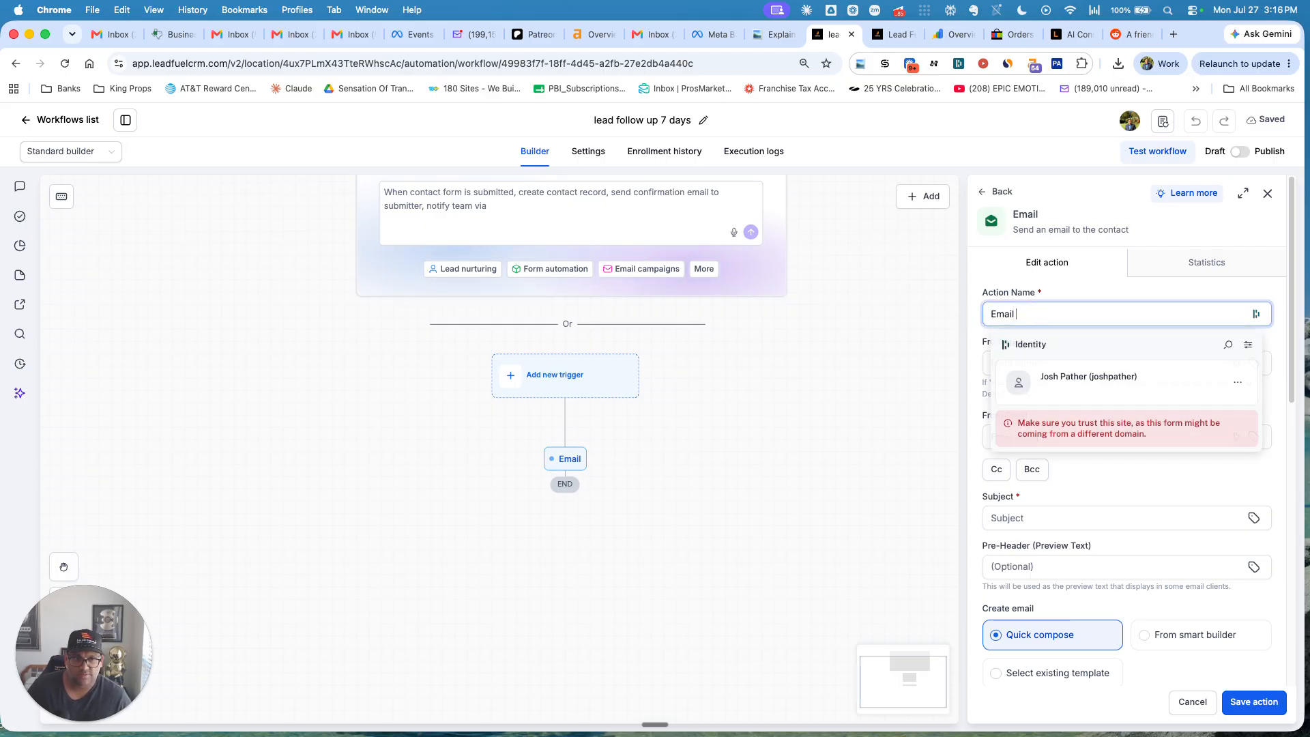
pyautogui.write('day1')
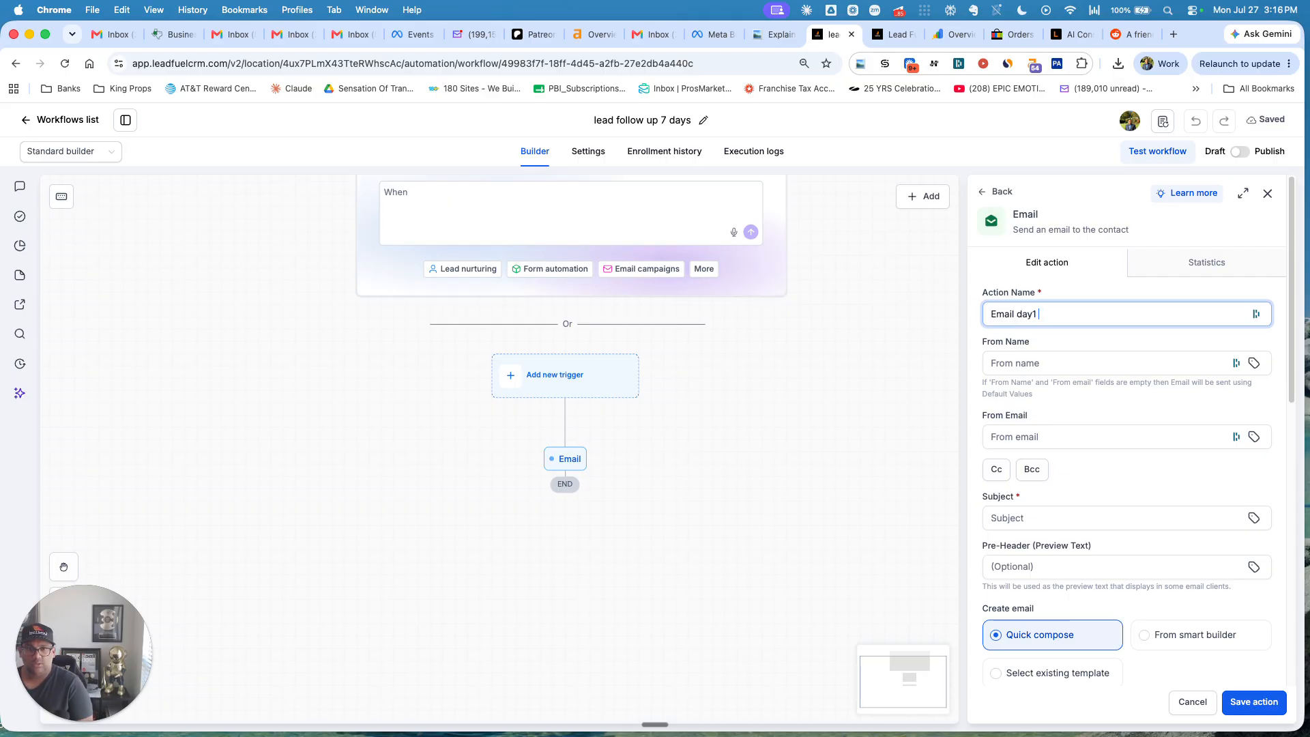
pyautogui.click(1057, 366)
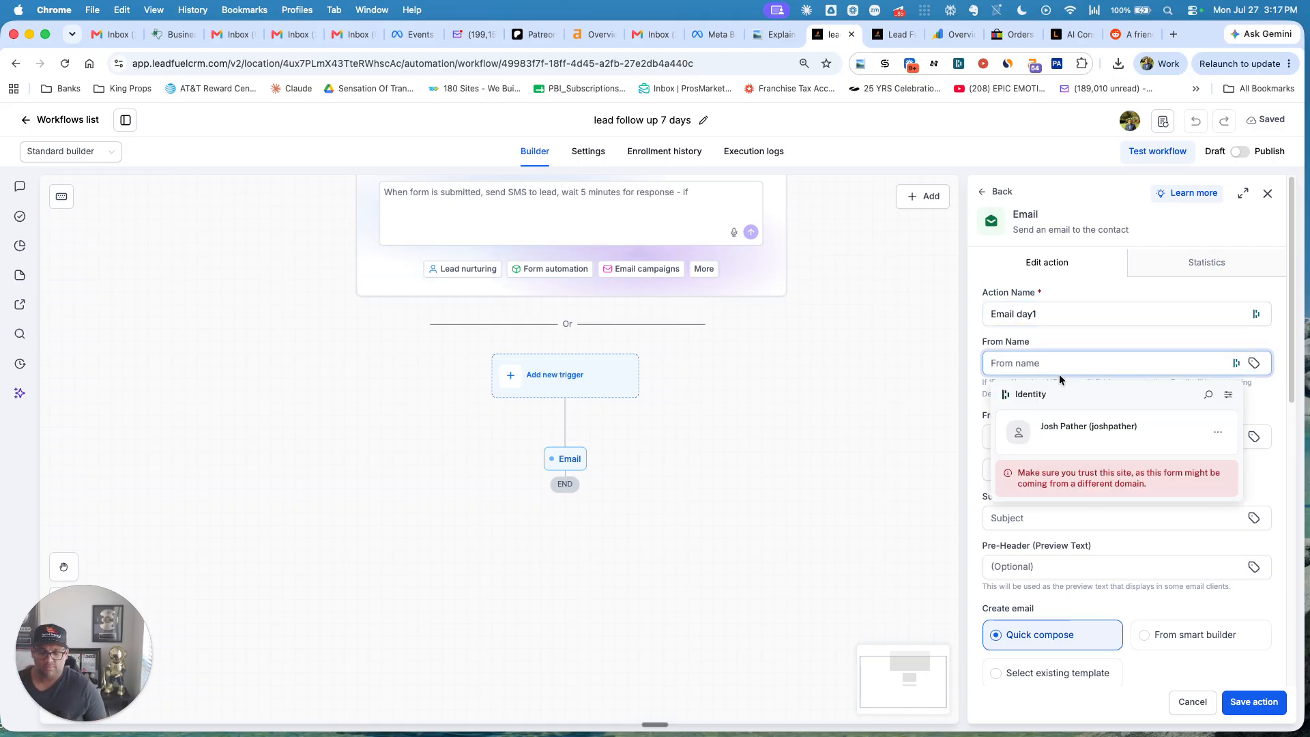
pyautogui.write('Josh')
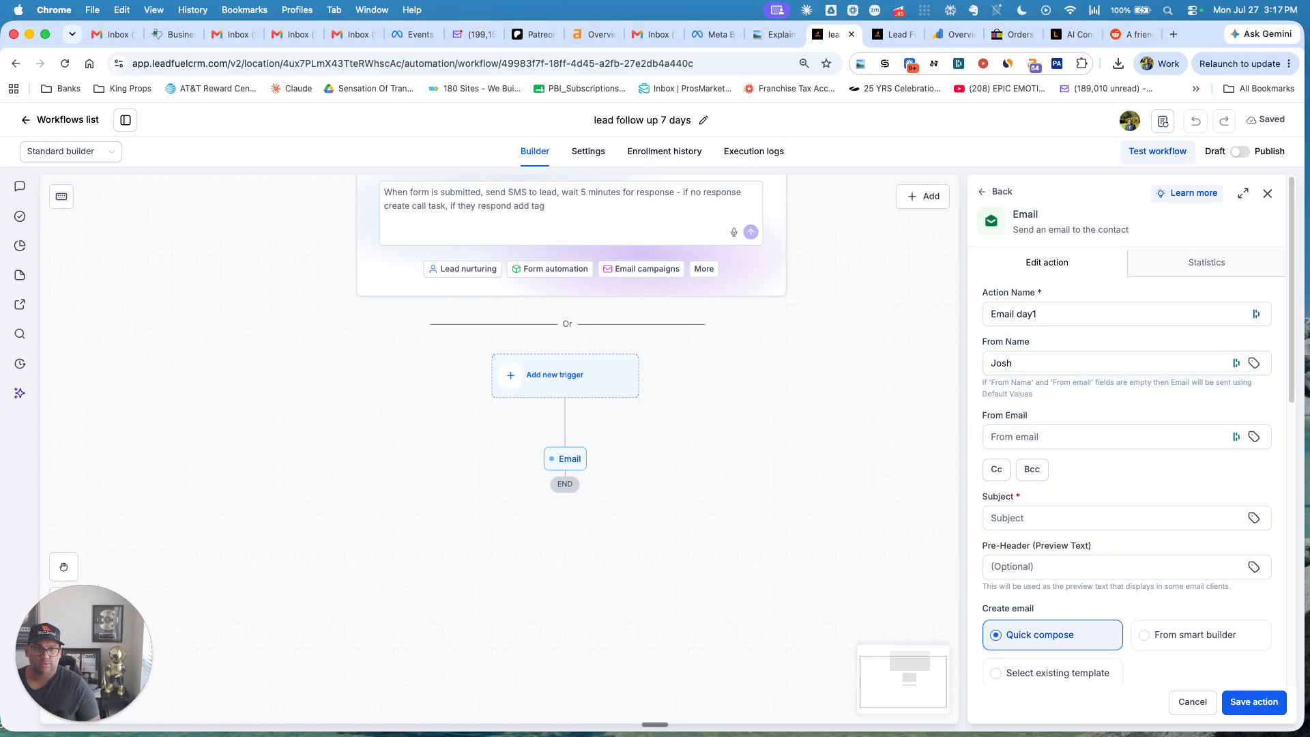
pyautogui.click(1077, 437)
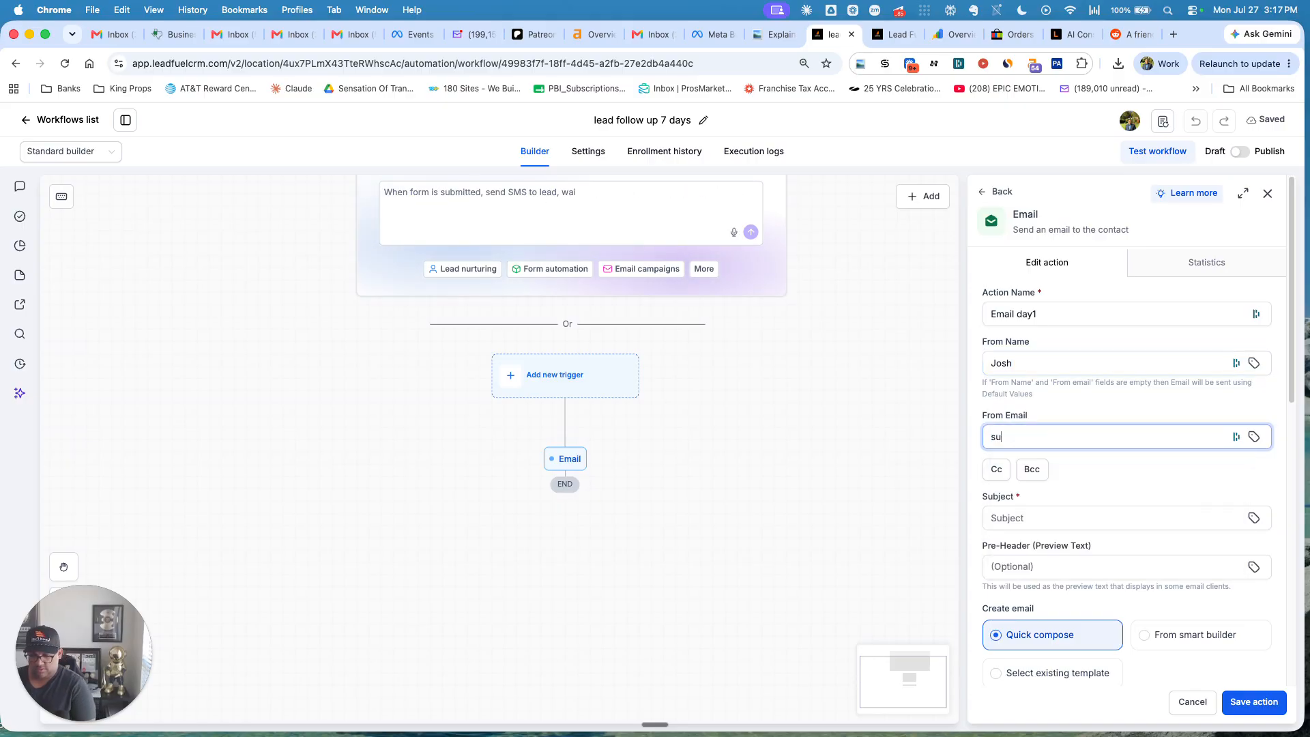
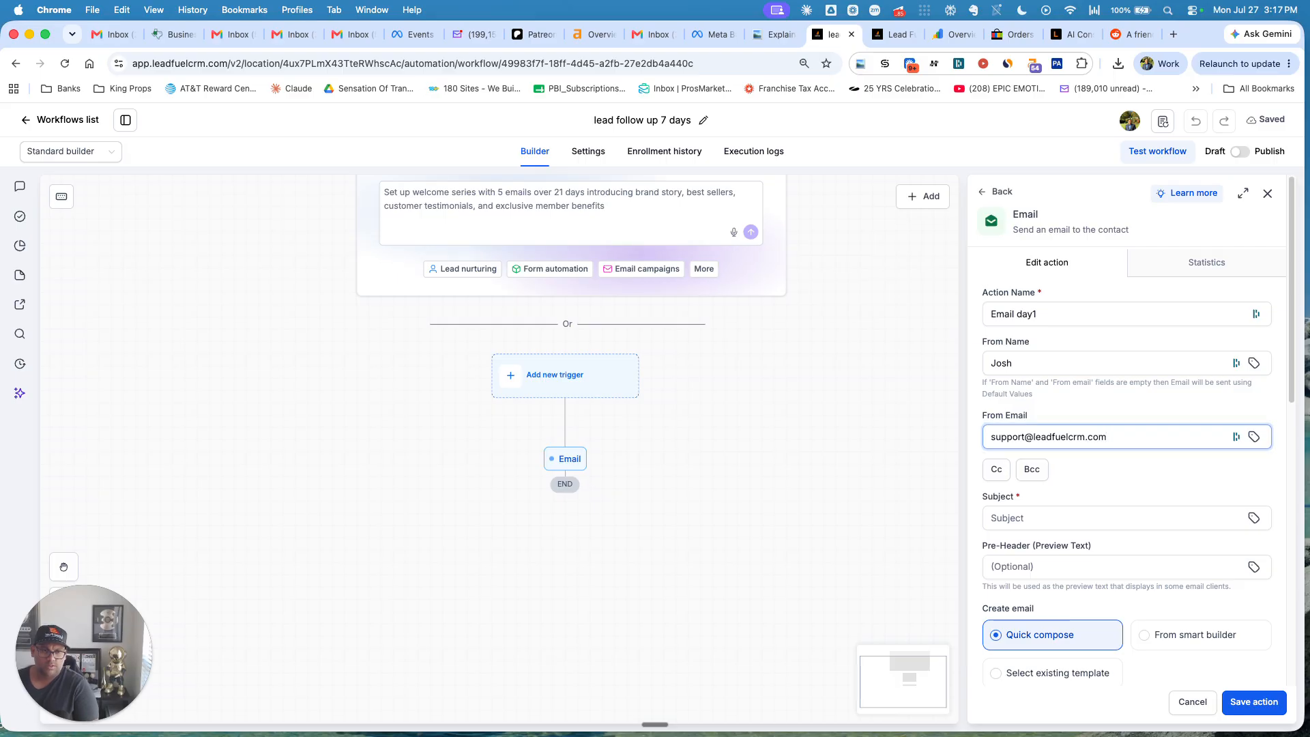
# Enter the subject 'day 1' and save the email step.
pyautogui.click(1057, 519)
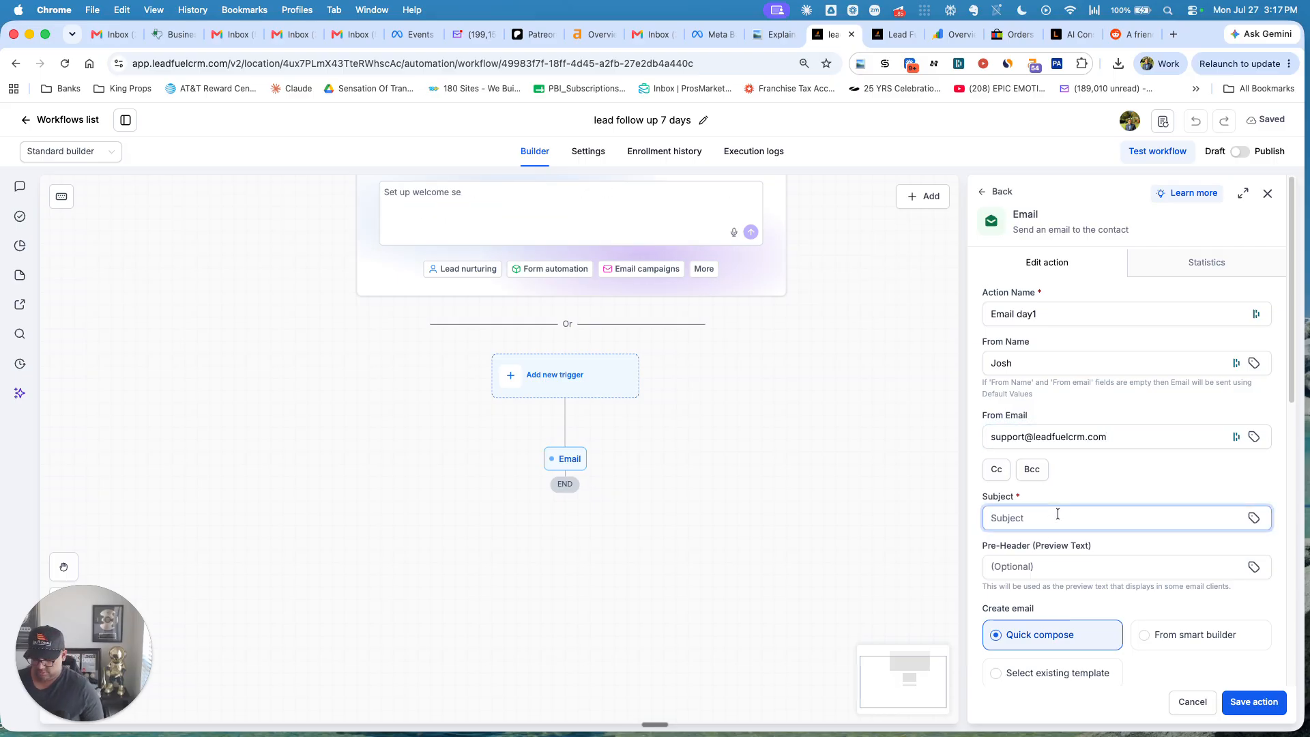
pyautogui.write('day')
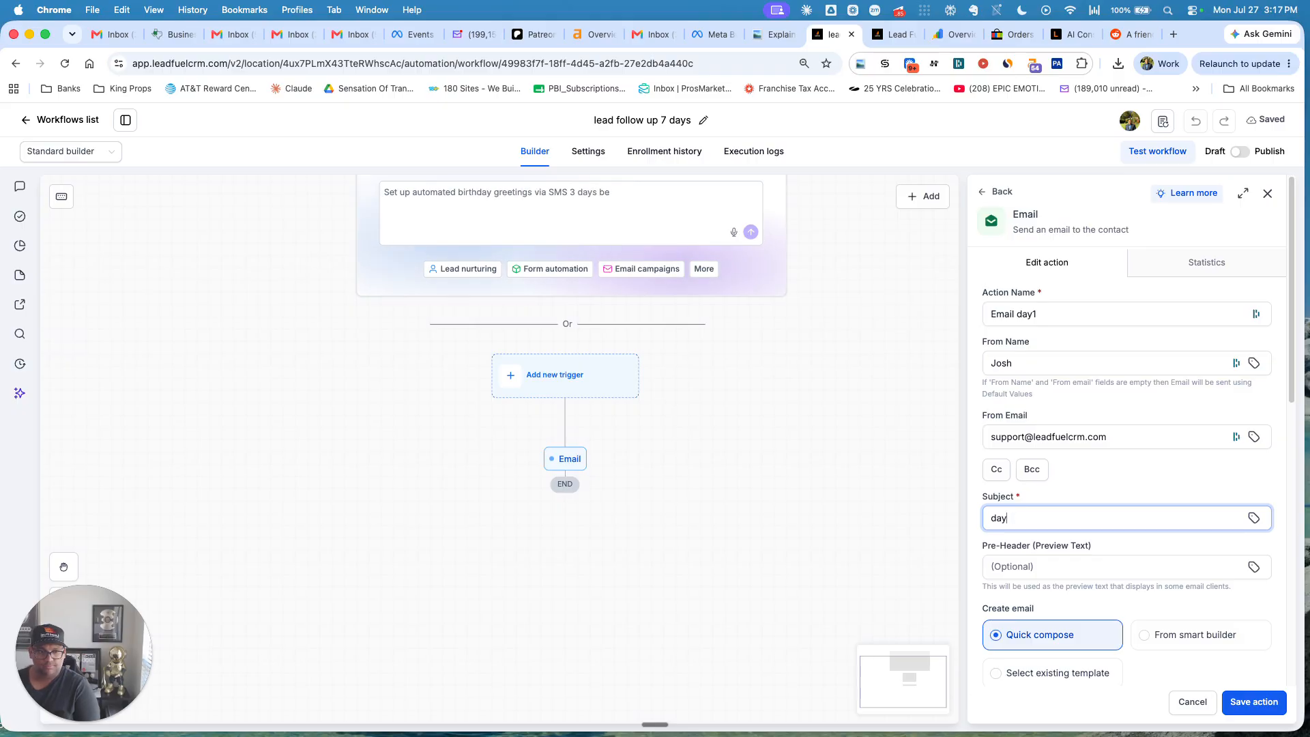
pyautogui.write('1  1')
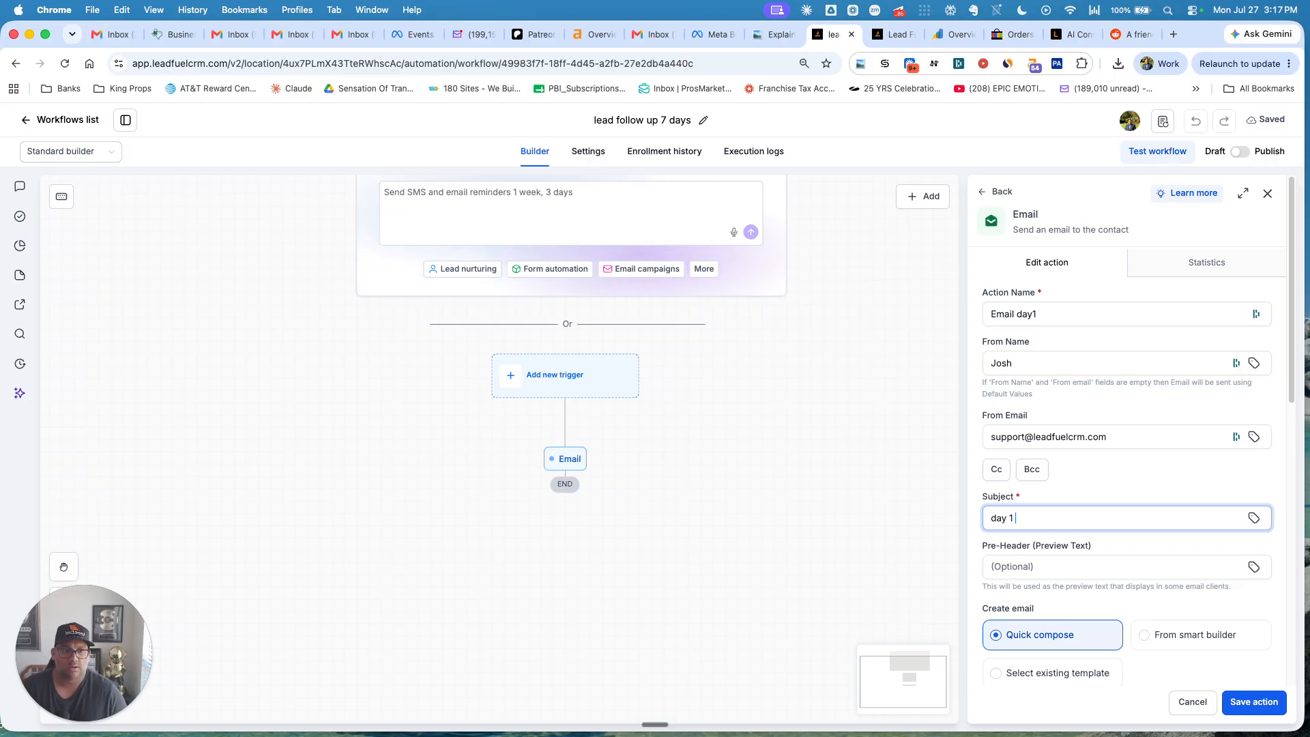
pyautogui.scroll(-5, 1126, 546)
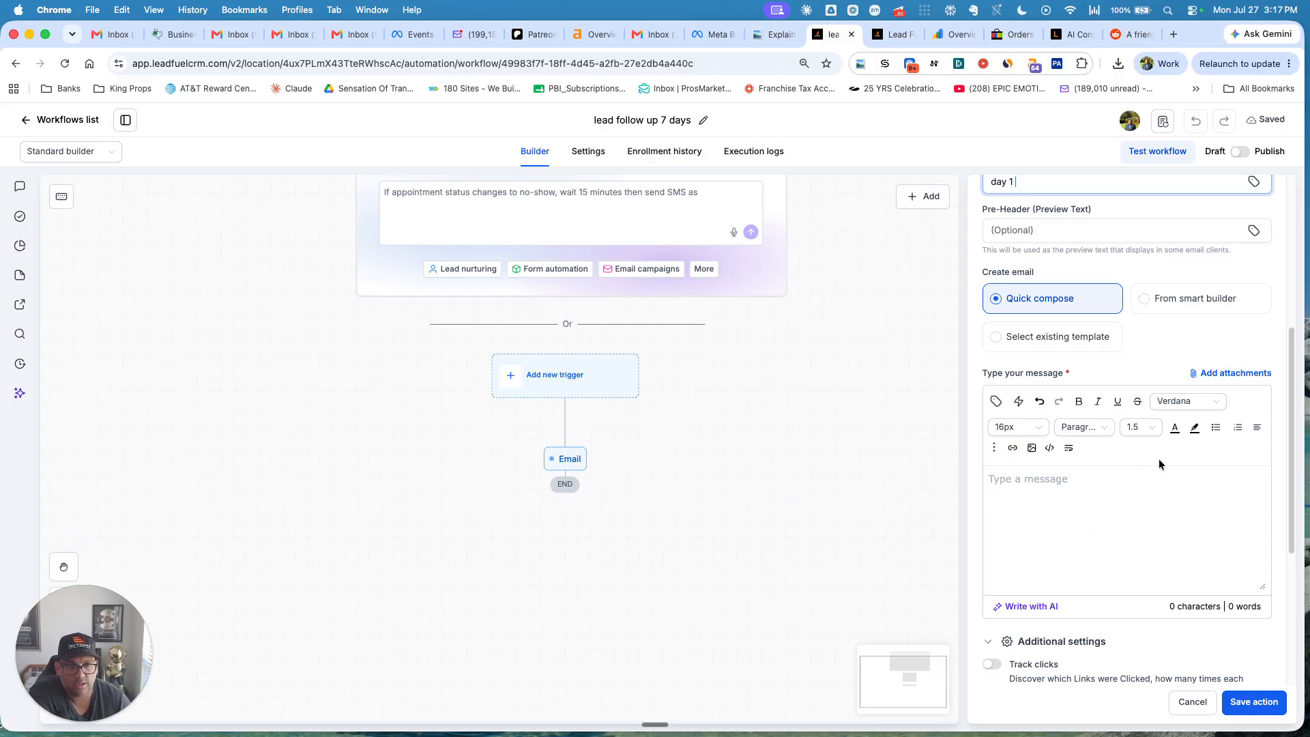
pyautogui.scroll(3, 1088, 546)
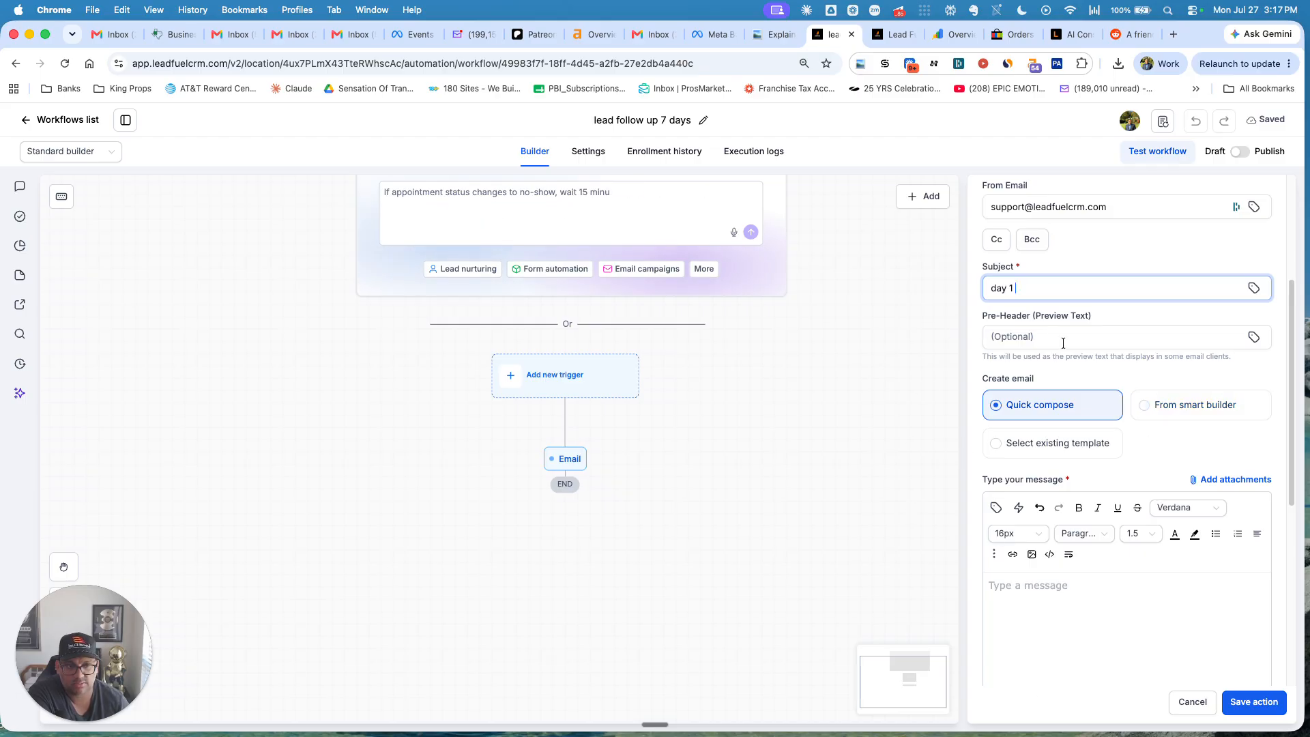
pyautogui.scroll(-3, 1147, 368)
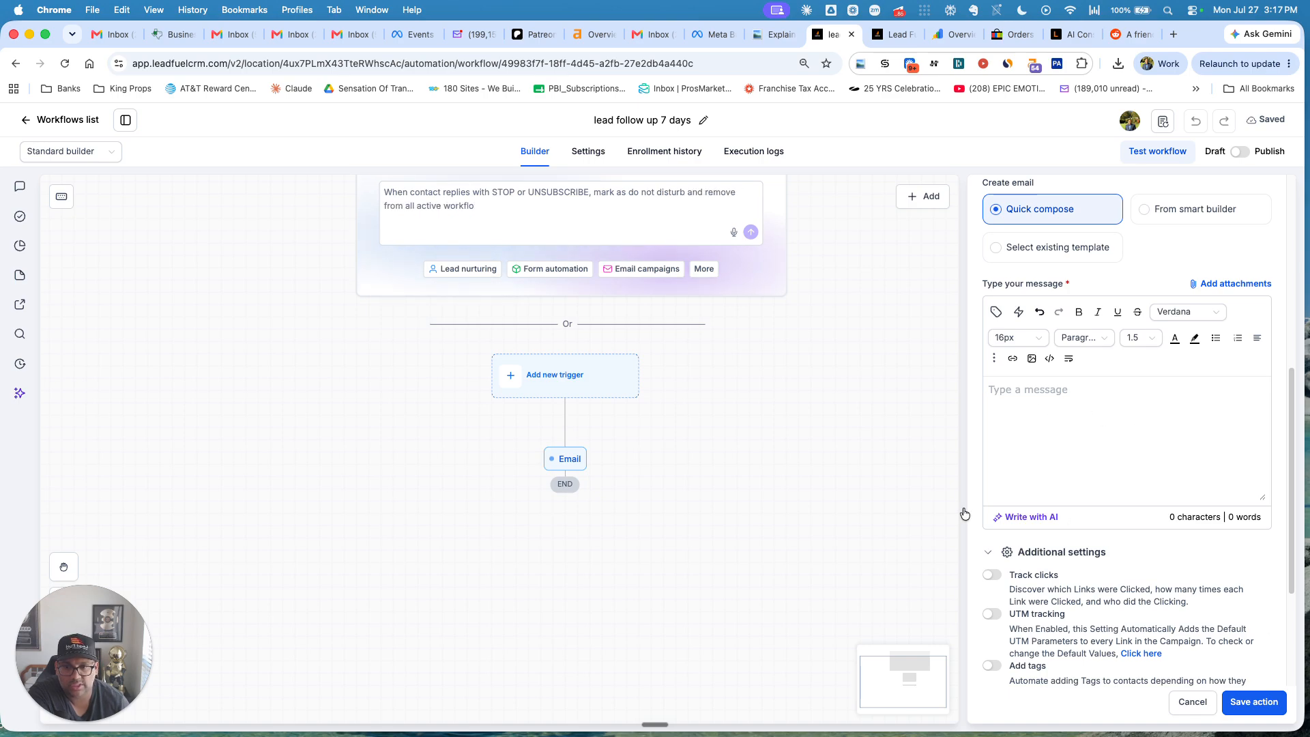
pyautogui.scroll(3, 1126, 307)
pyautogui.scroll(-3, 1133, 341)
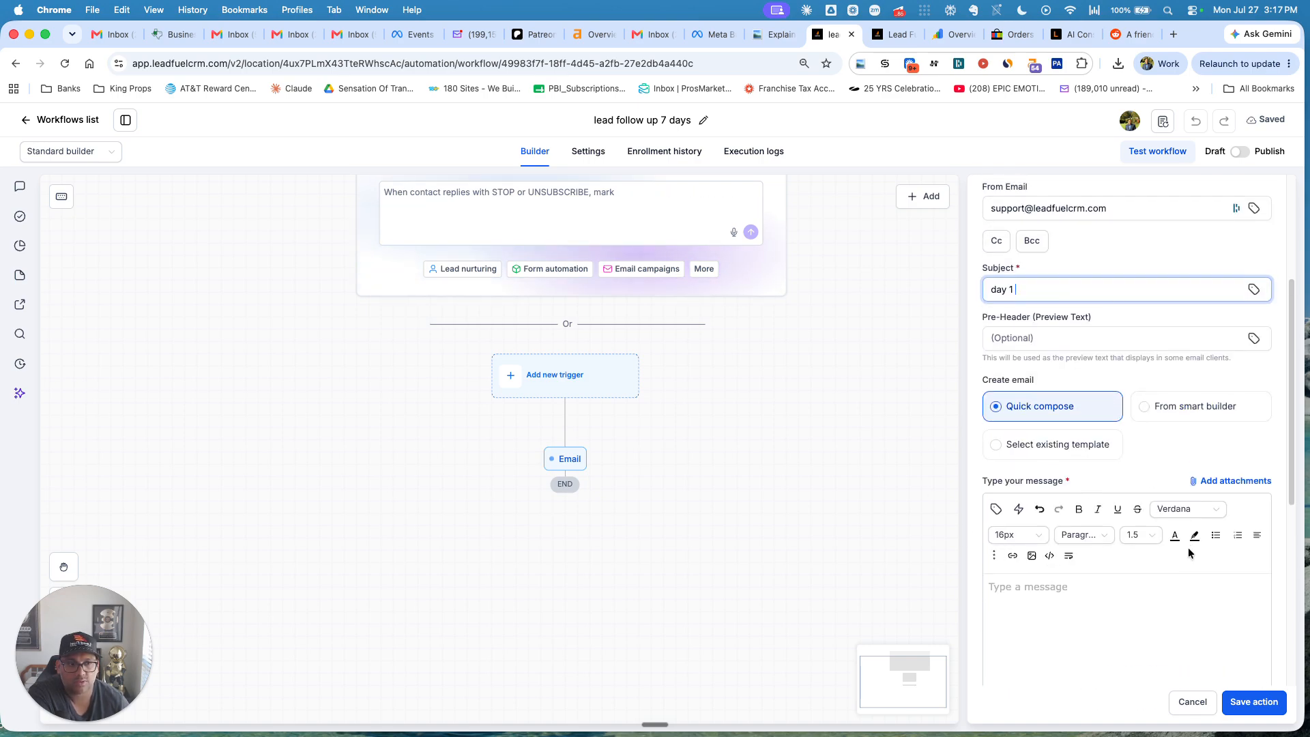
pyautogui.click(1255, 703)
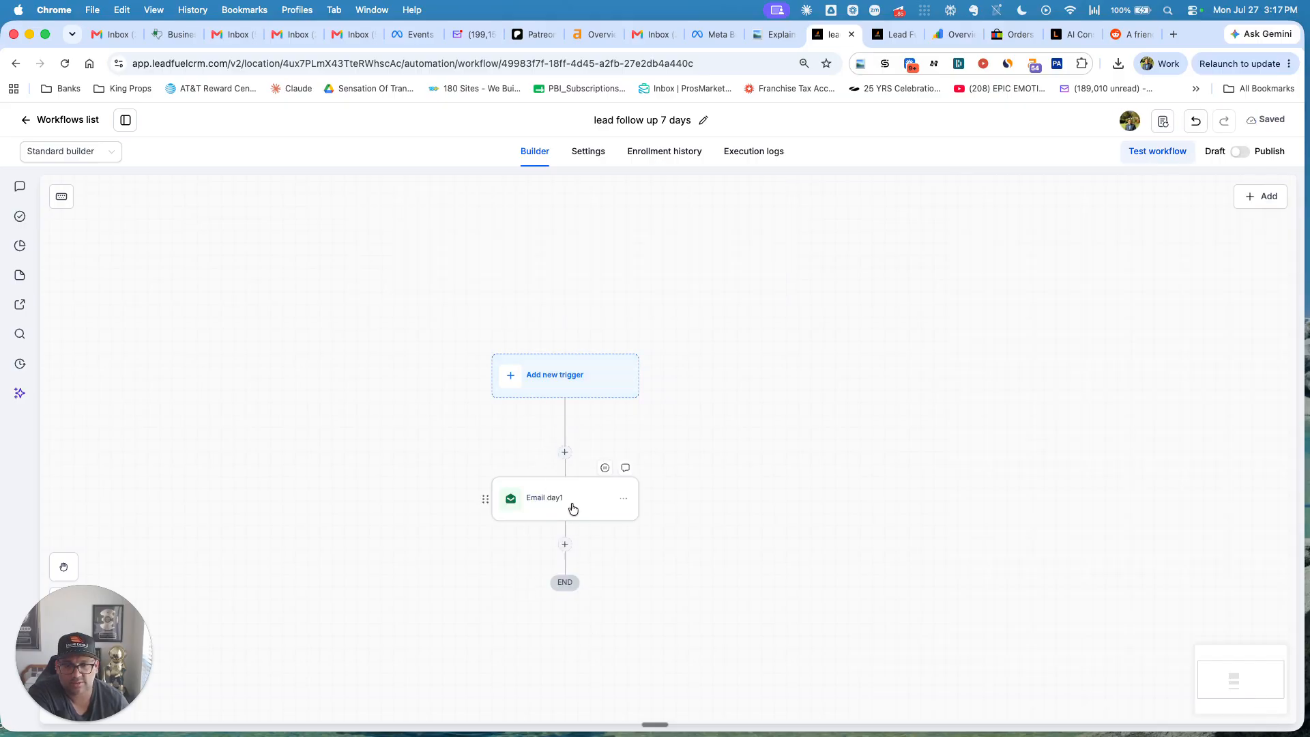
# Add a Send SMS action after the Email day1 step.
pyautogui.scroll(-1, 775, 507)
pyautogui.click(566, 503)
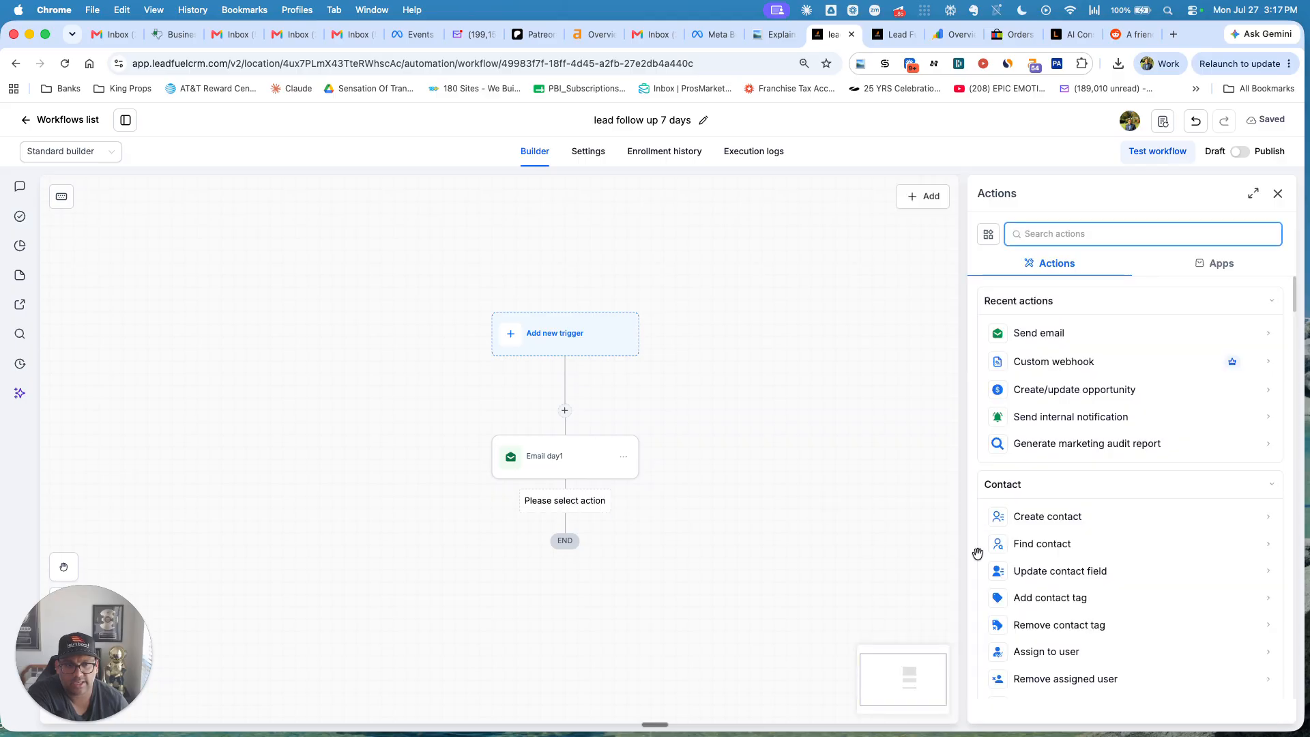
pyautogui.write('t')
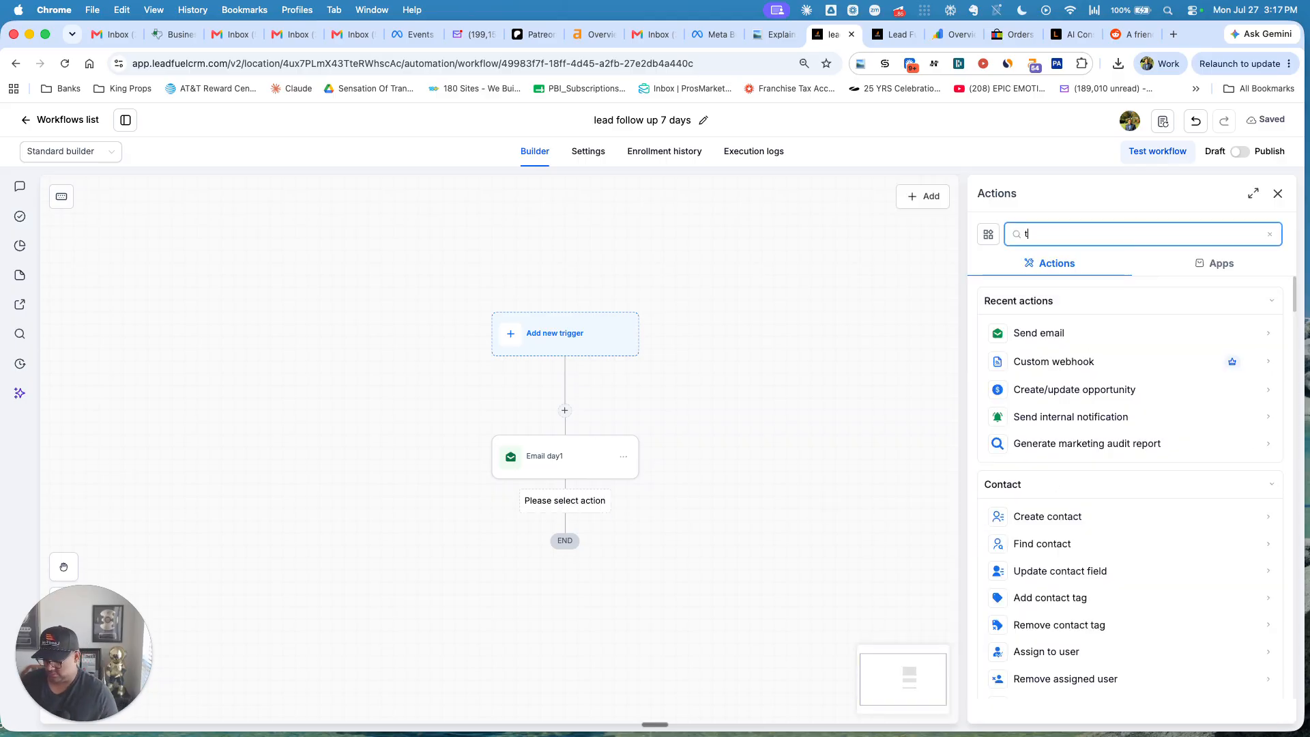
pyautogui.press('BackSpace')
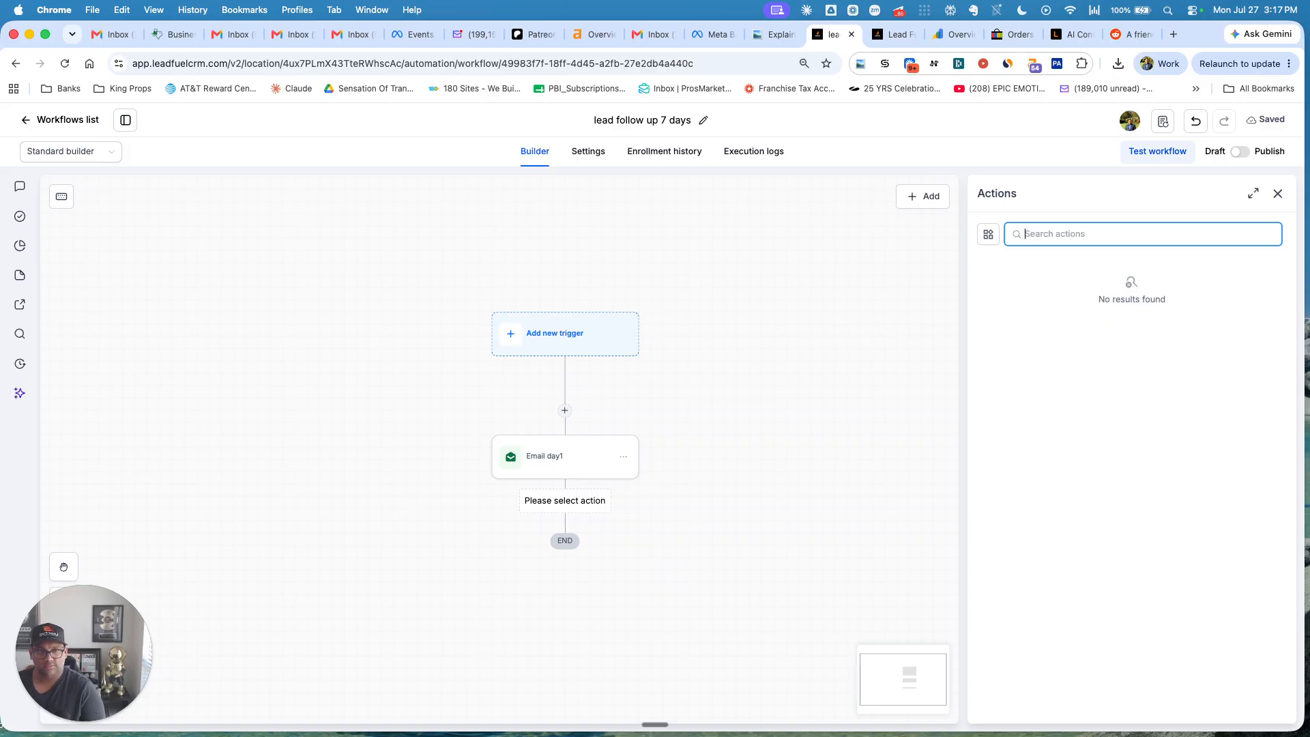
pyautogui.write('dmd')
pyautogui.press('BackSpace')
pyautogui.press('BackSpace')
pyautogui.press('BackSpace')
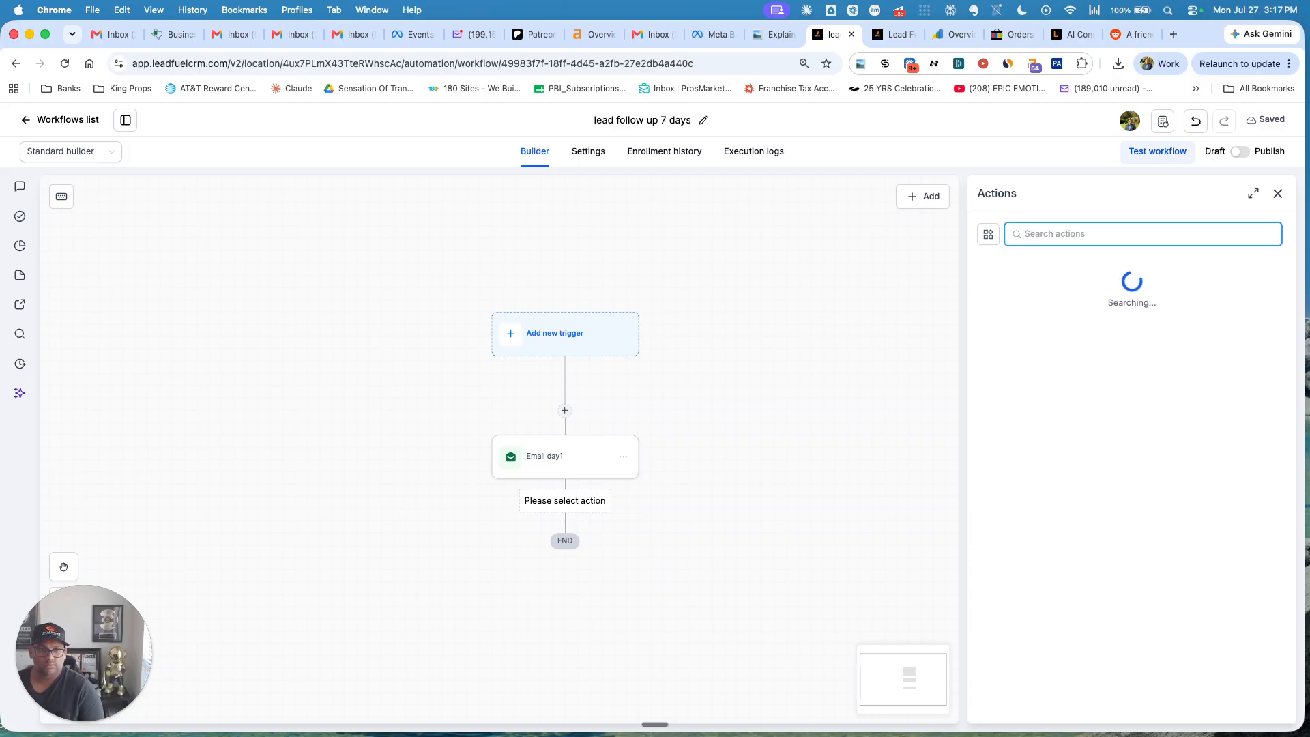
pyautogui.write('sms')
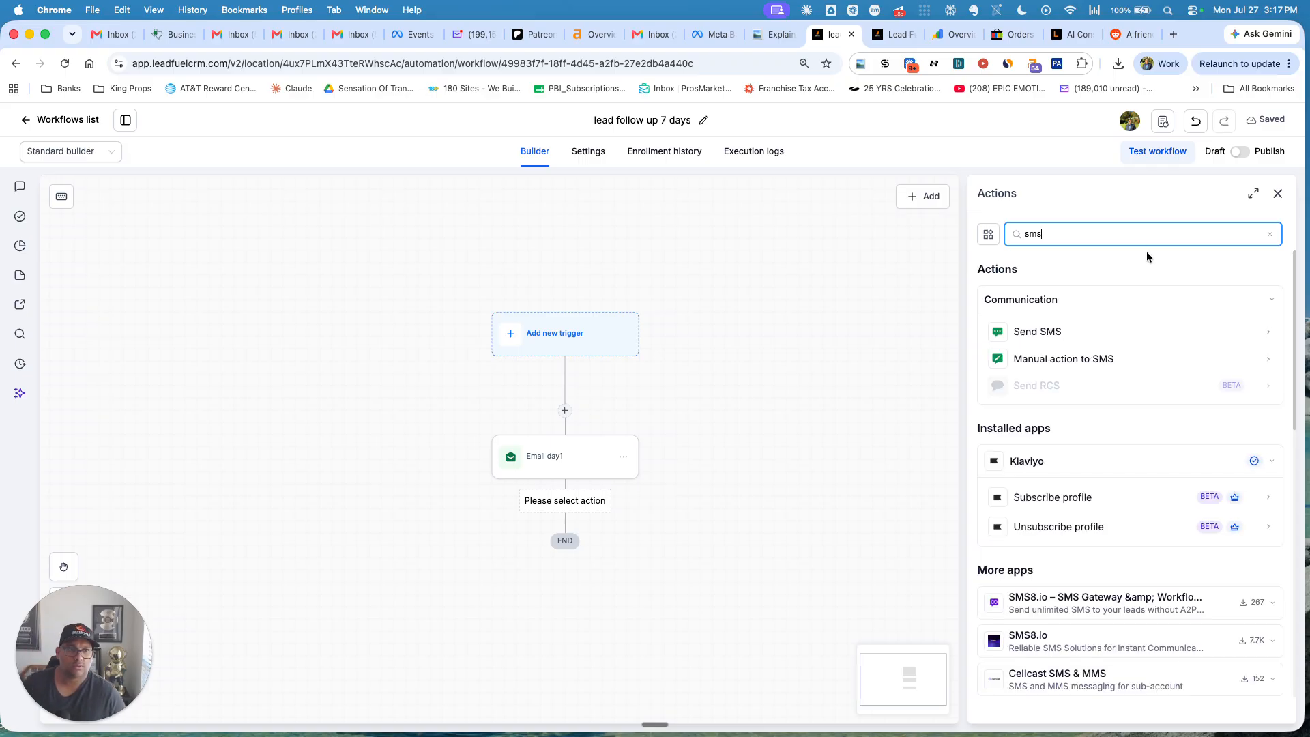
pyautogui.click(1088, 331)
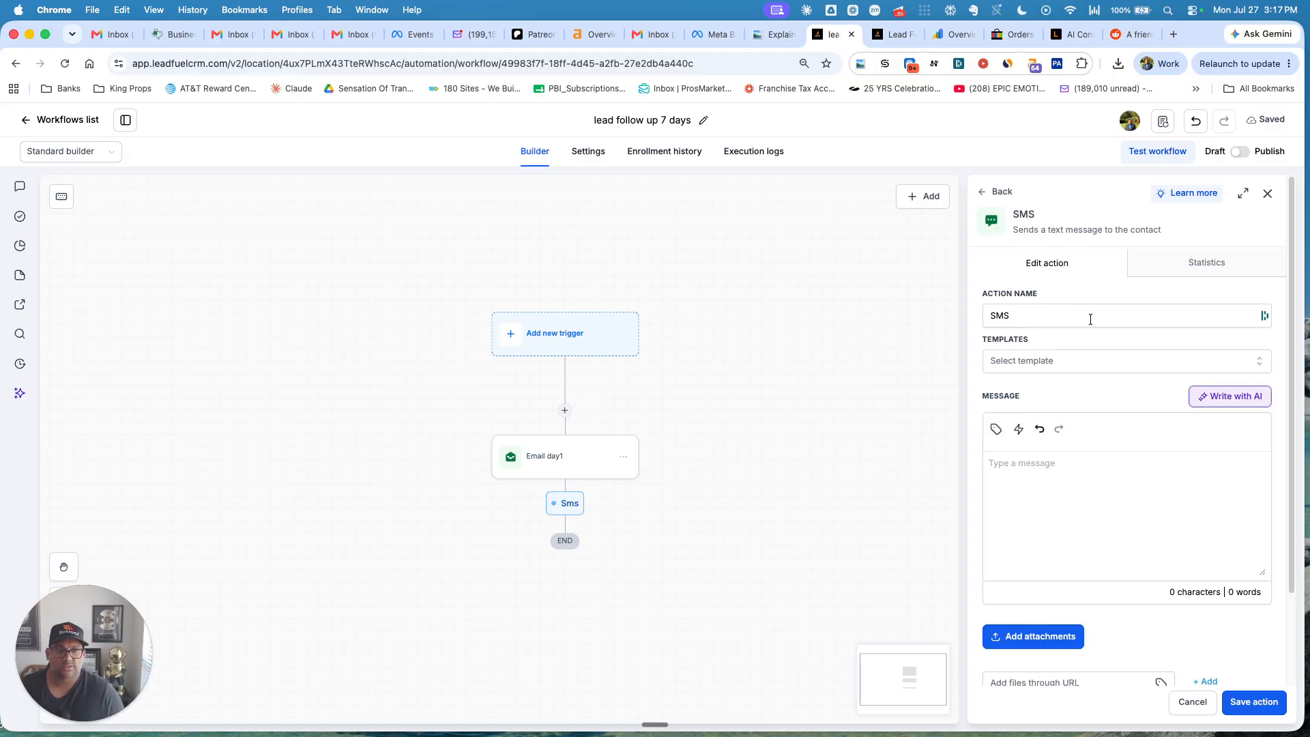
# Write the SMS as Contact First Name plus '- thanks for reaching out how can I help you ?' and save.
pyautogui.click(995, 430)
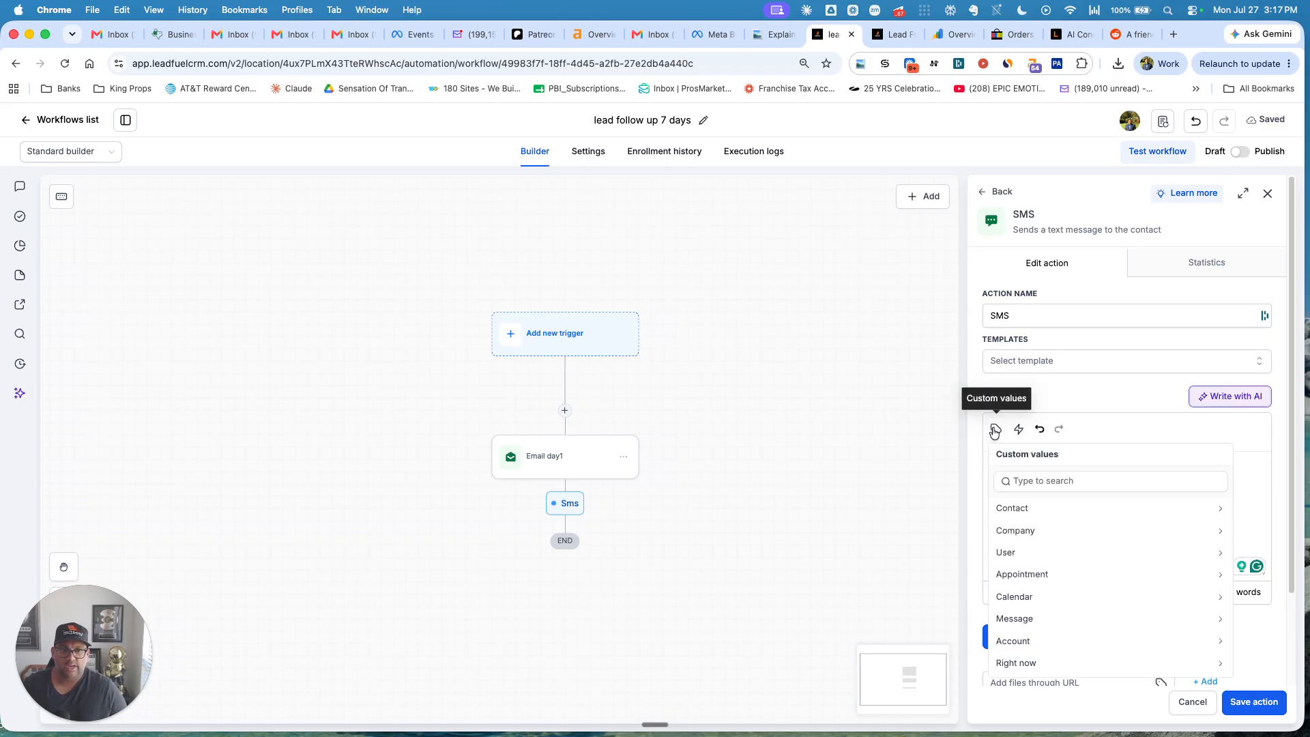
pyautogui.click(1015, 508)
pyautogui.click(1028, 532)
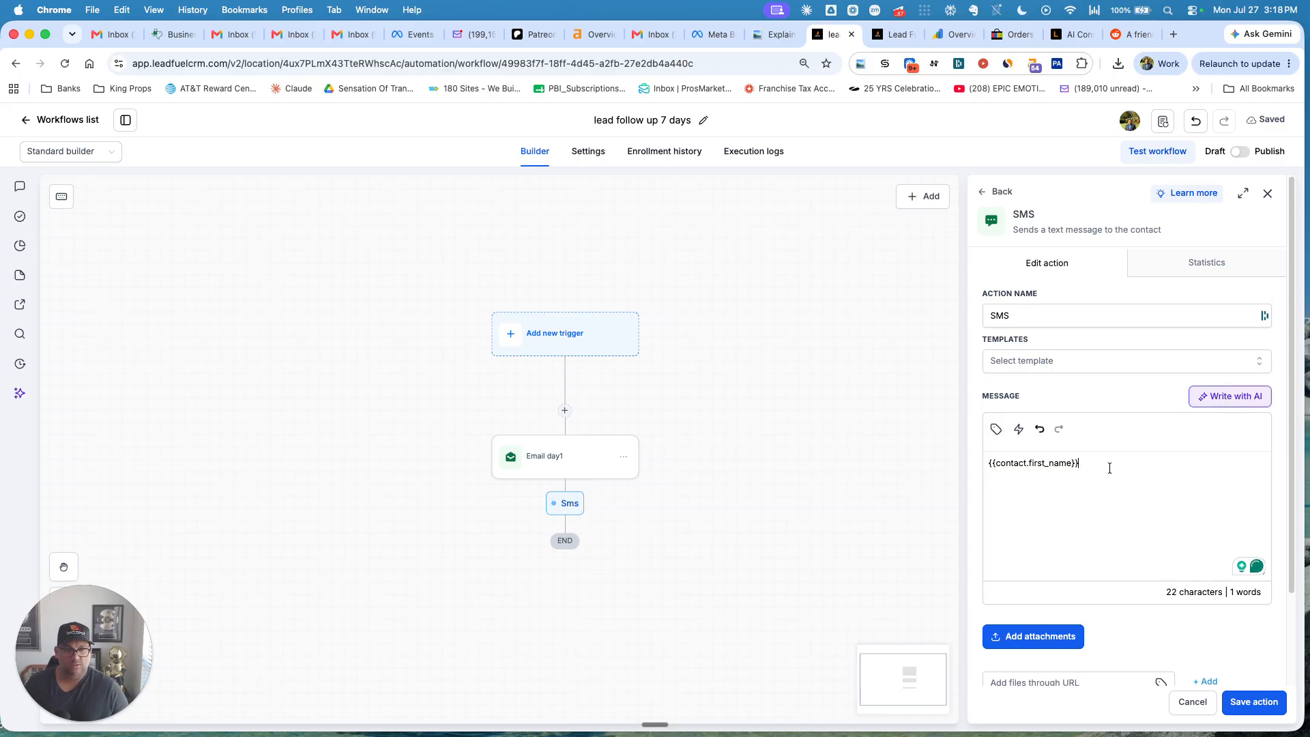
pyautogui.write('- ')
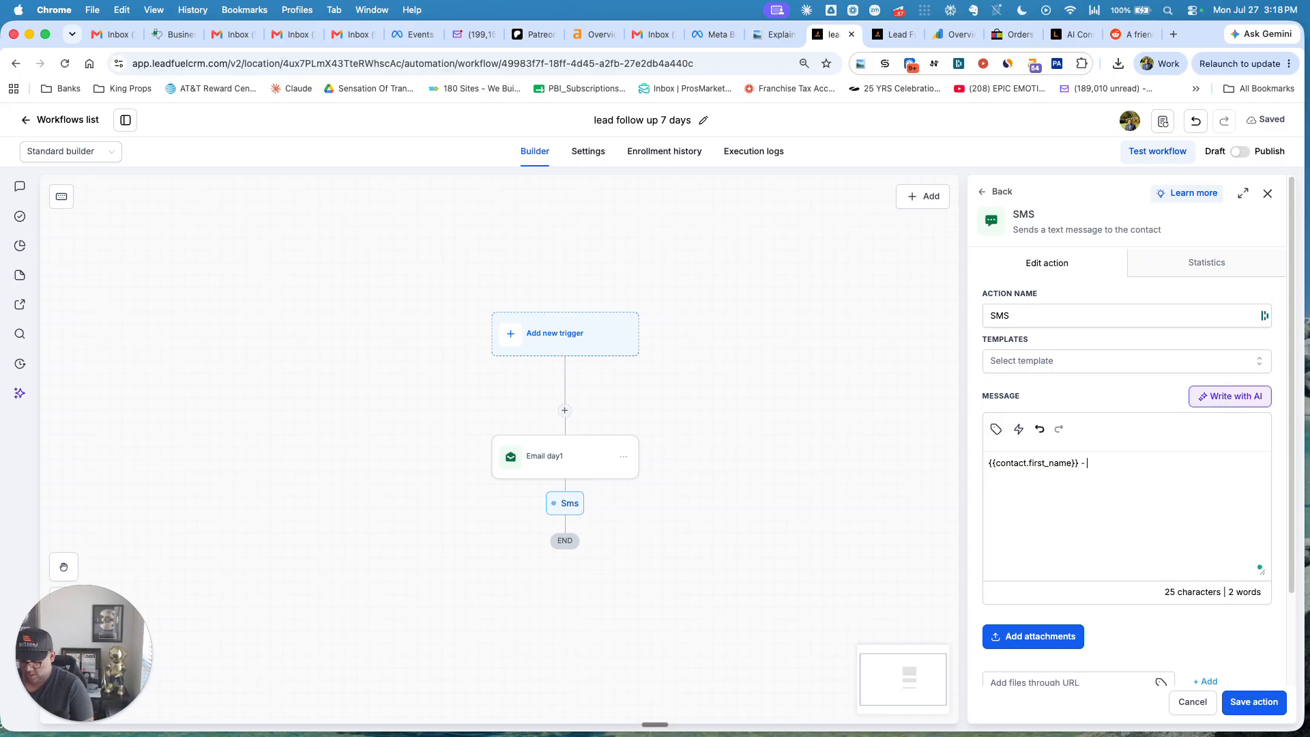
pyautogui.write('thanks fo')
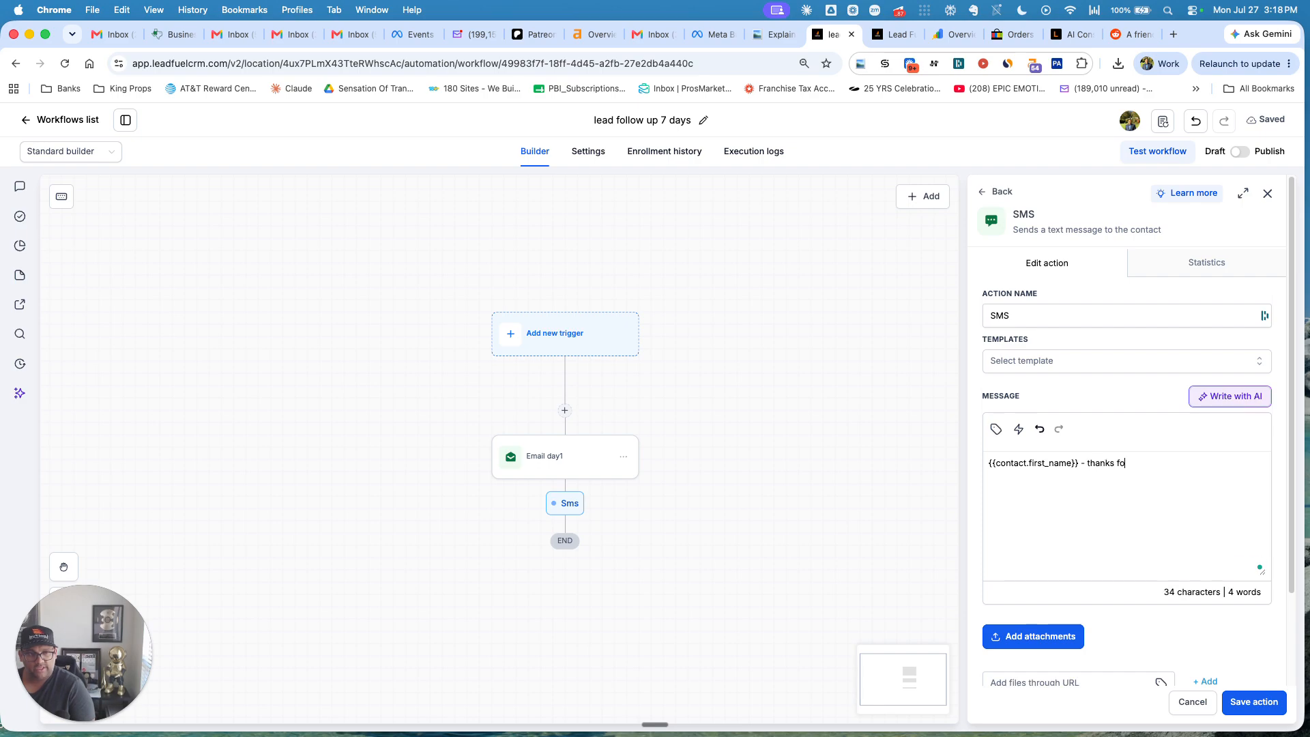
pyautogui.write('r reaching')
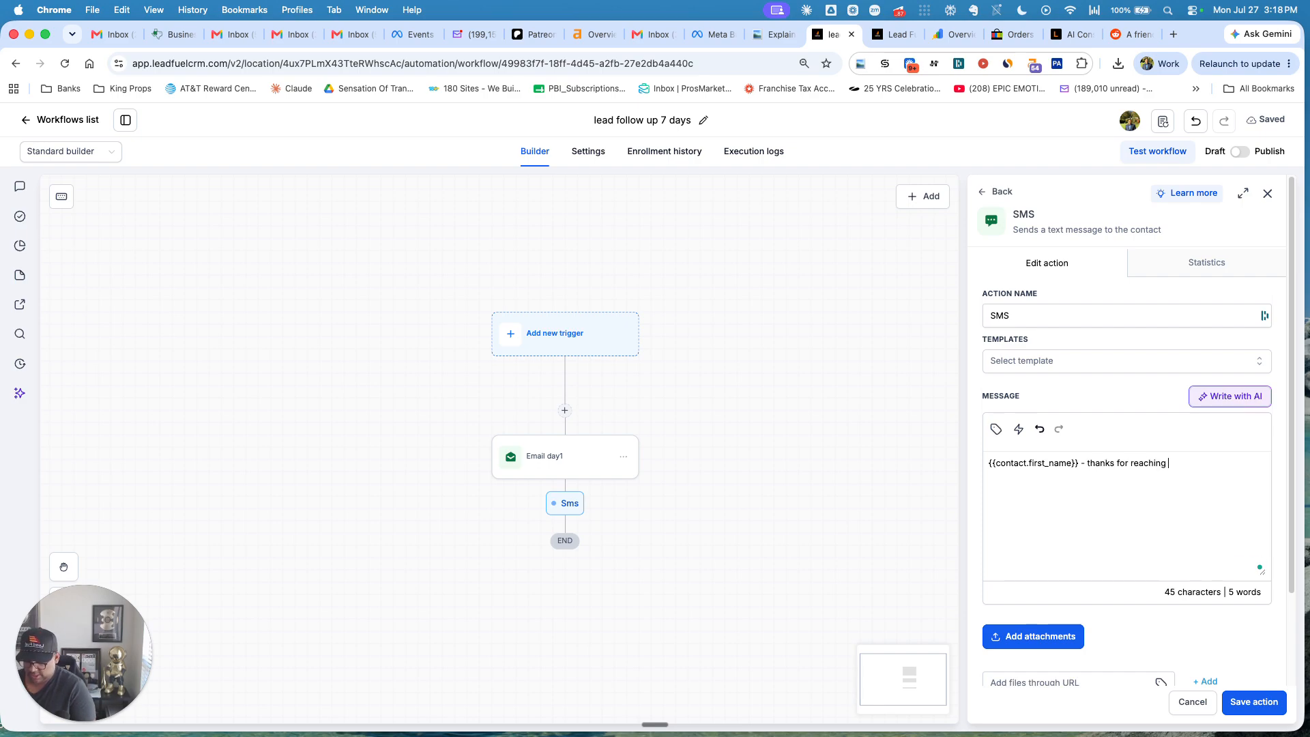
pyautogui.write(' out how can')
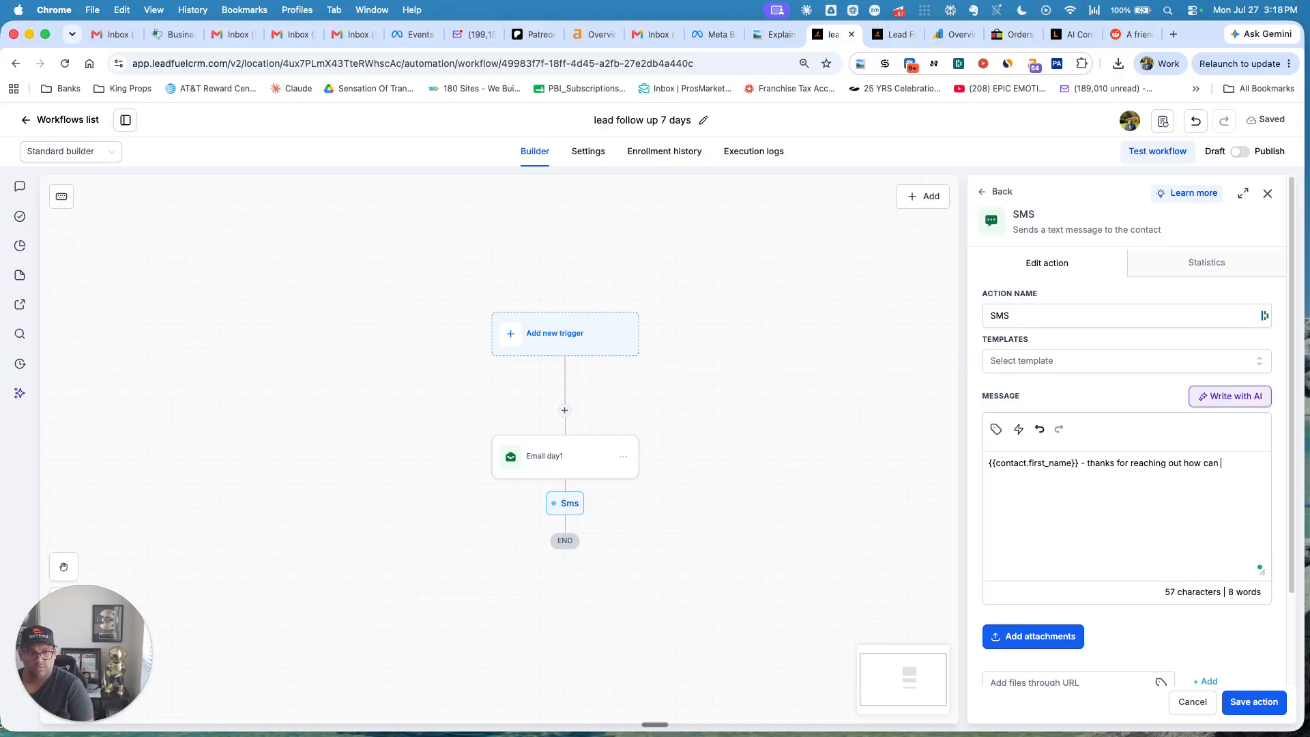
pyautogui.write(' I help you ?')
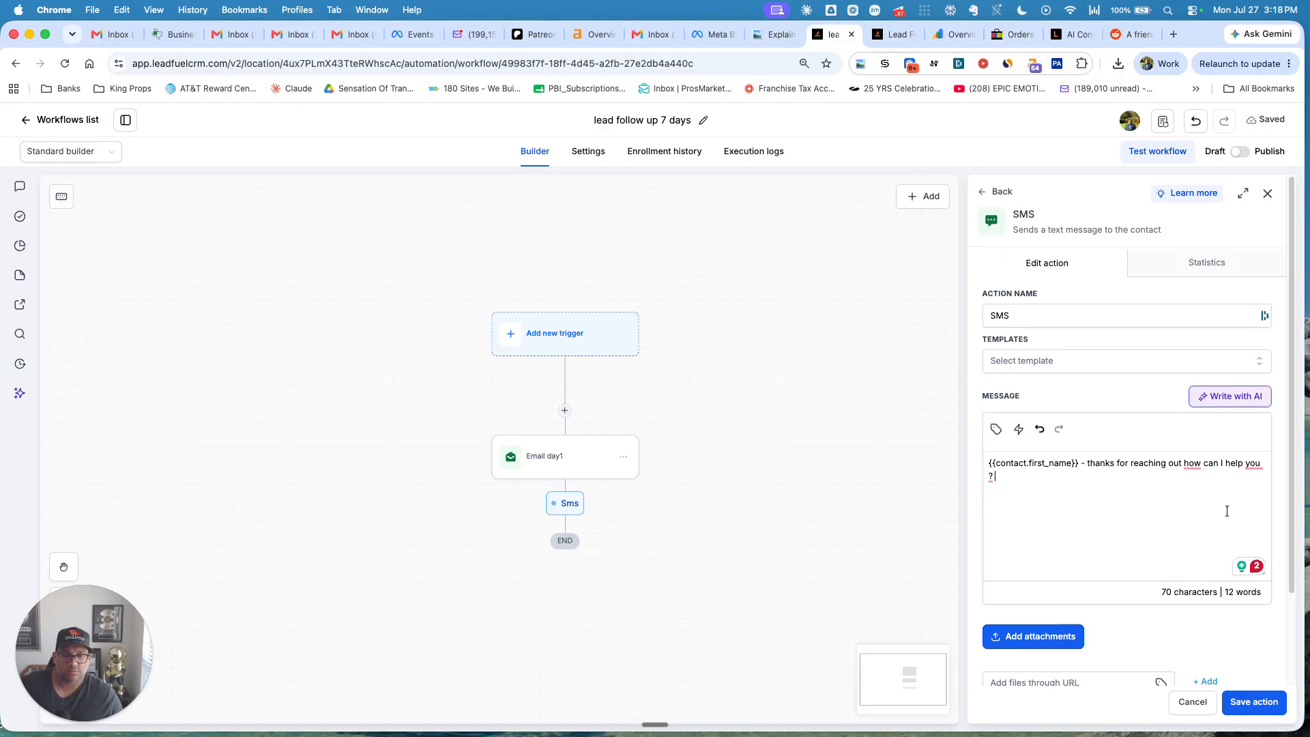
pyautogui.scroll(-3, 1226, 511)
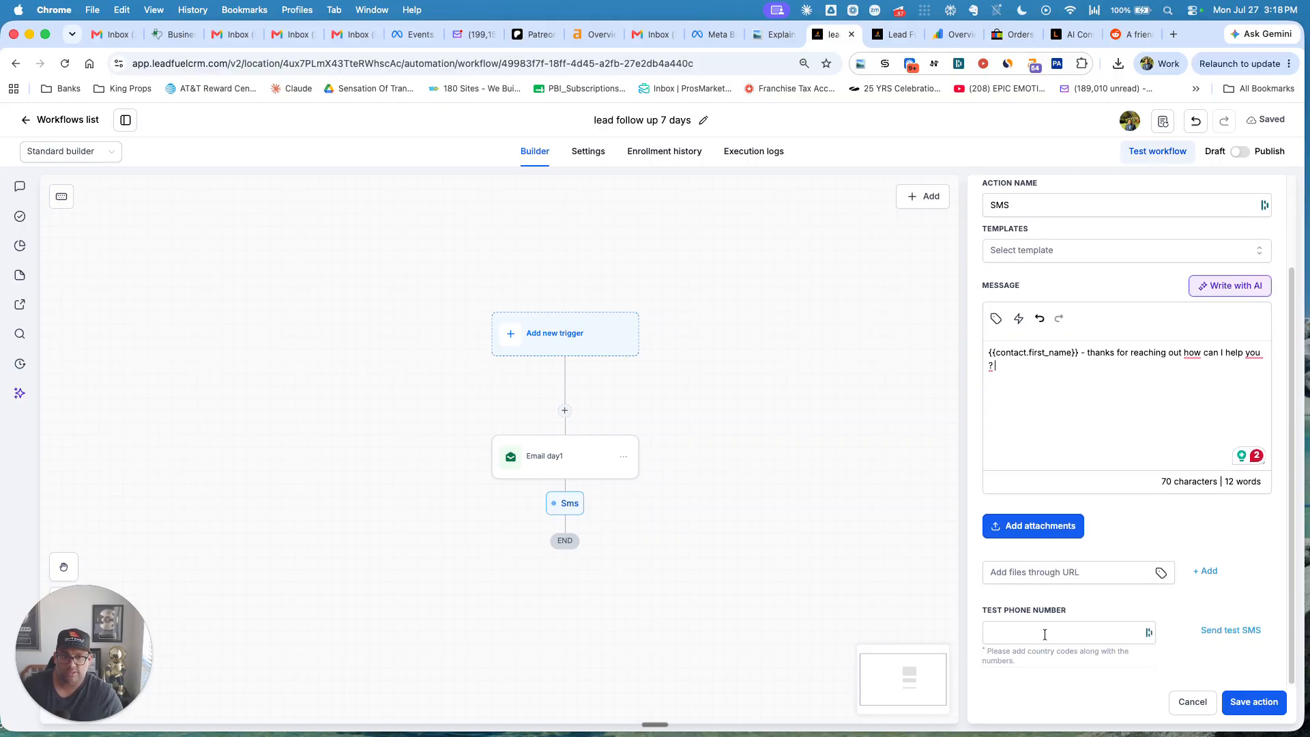
pyautogui.click(1269, 704)
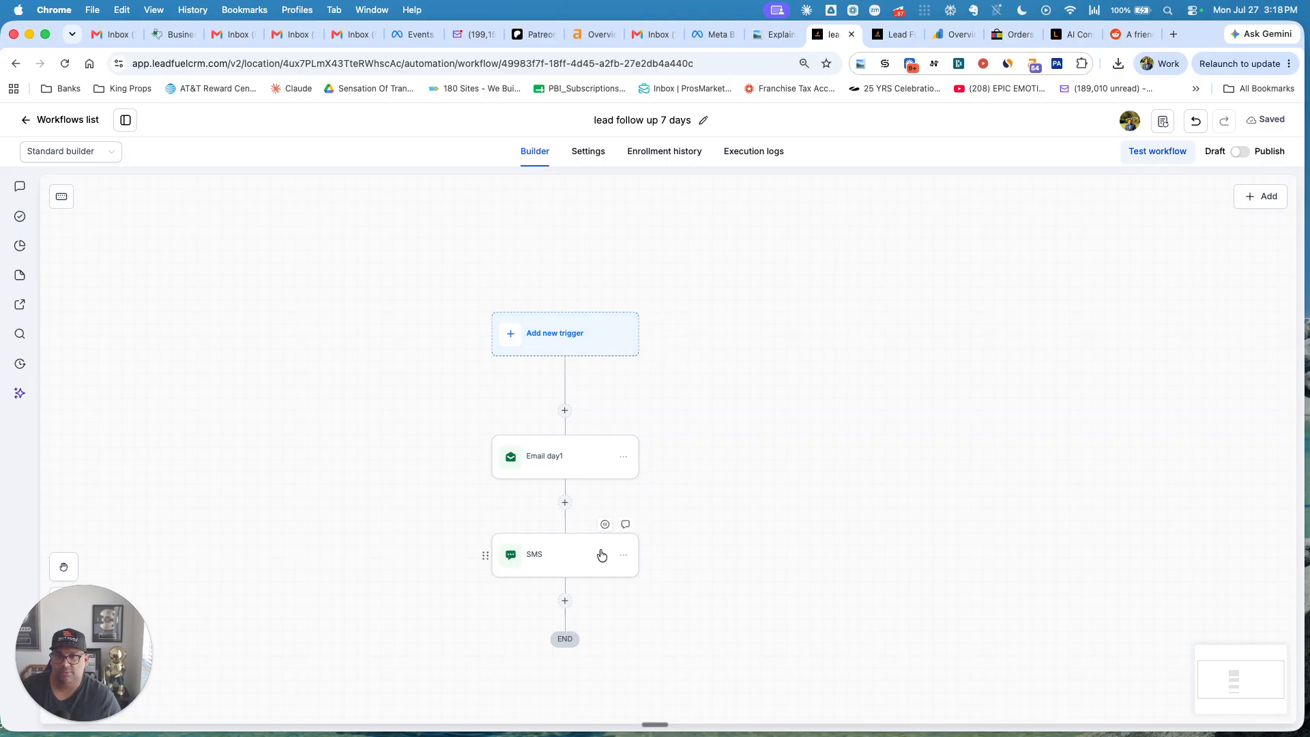
# Add a Wait step after the SMS, then discard the specific date/time wait option.
pyautogui.click(564, 600)
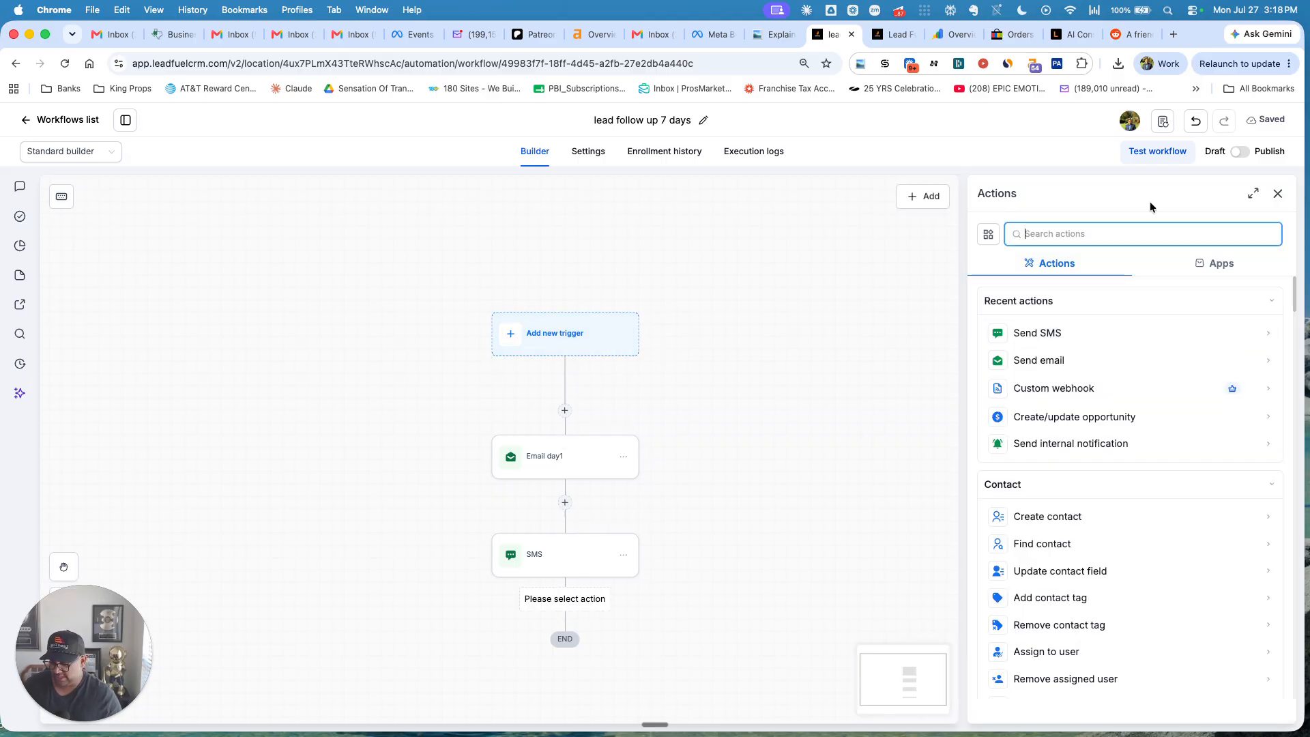
pyautogui.write('wa')
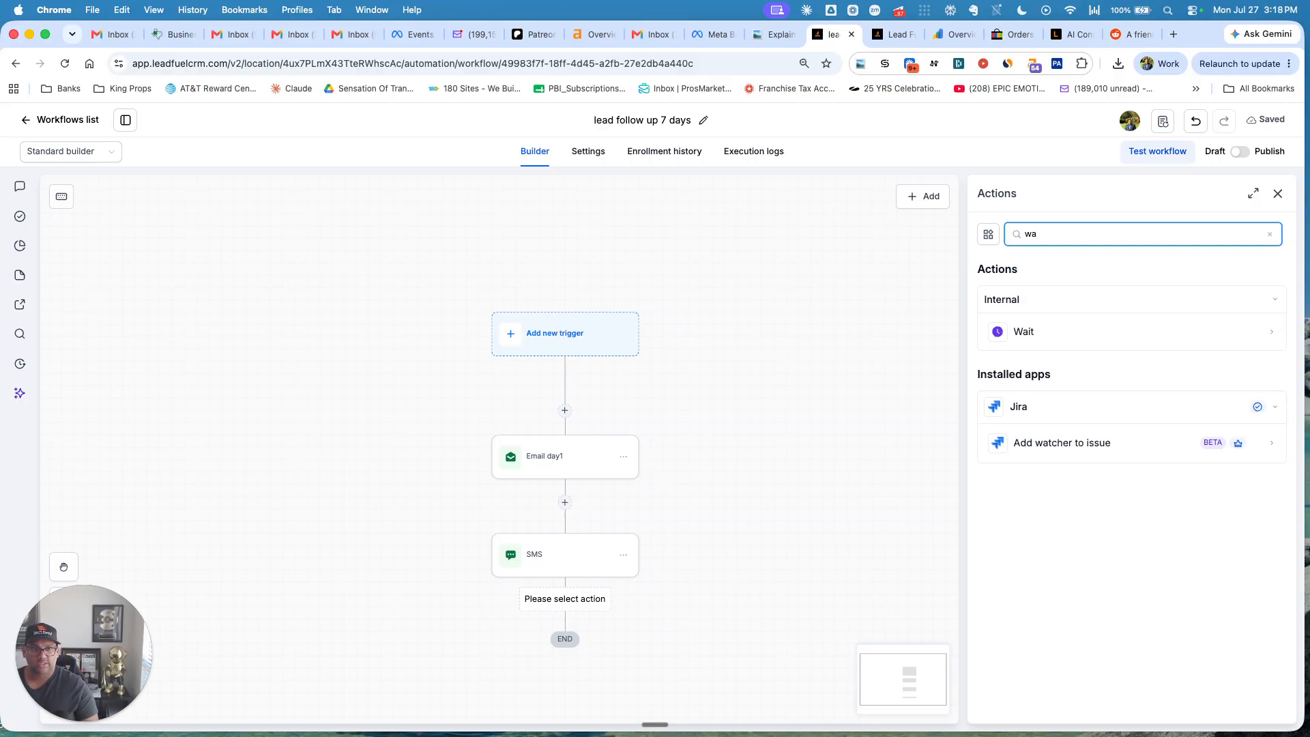
pyautogui.click(1065, 332)
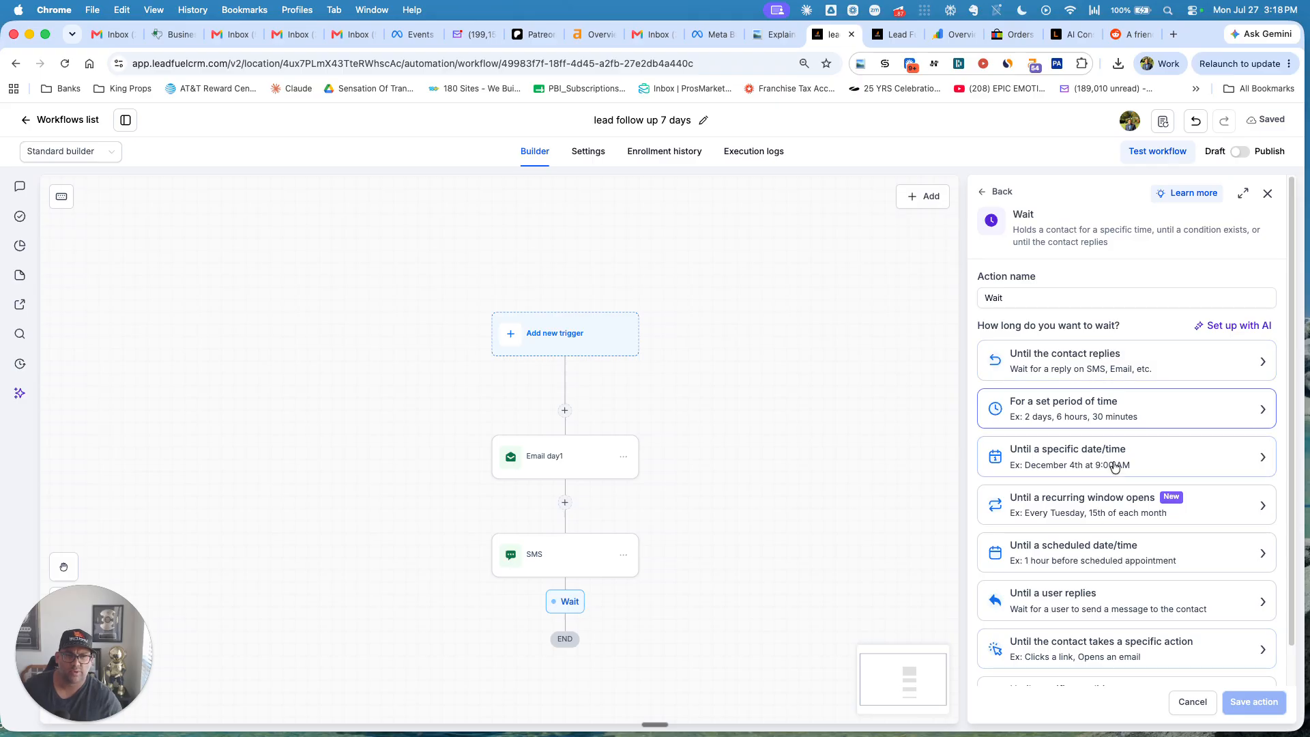
pyautogui.click(1013, 456)
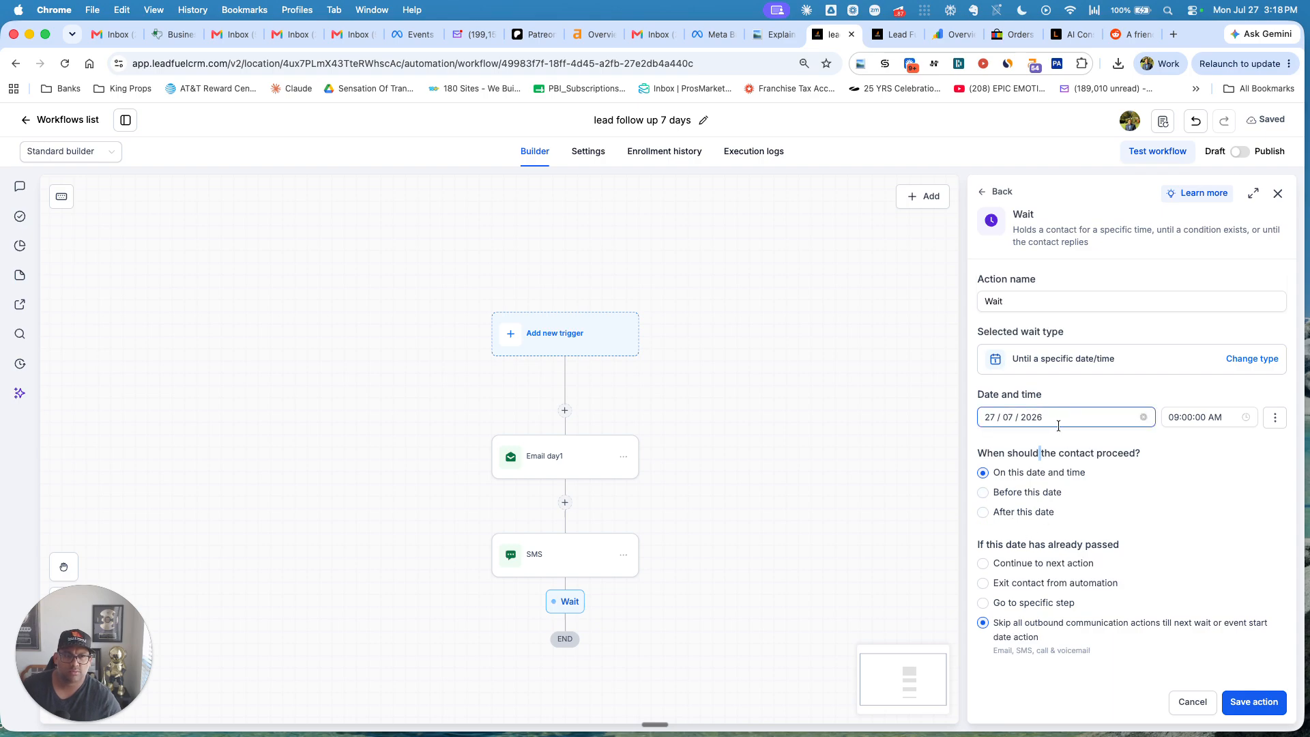
pyautogui.click(998, 193)
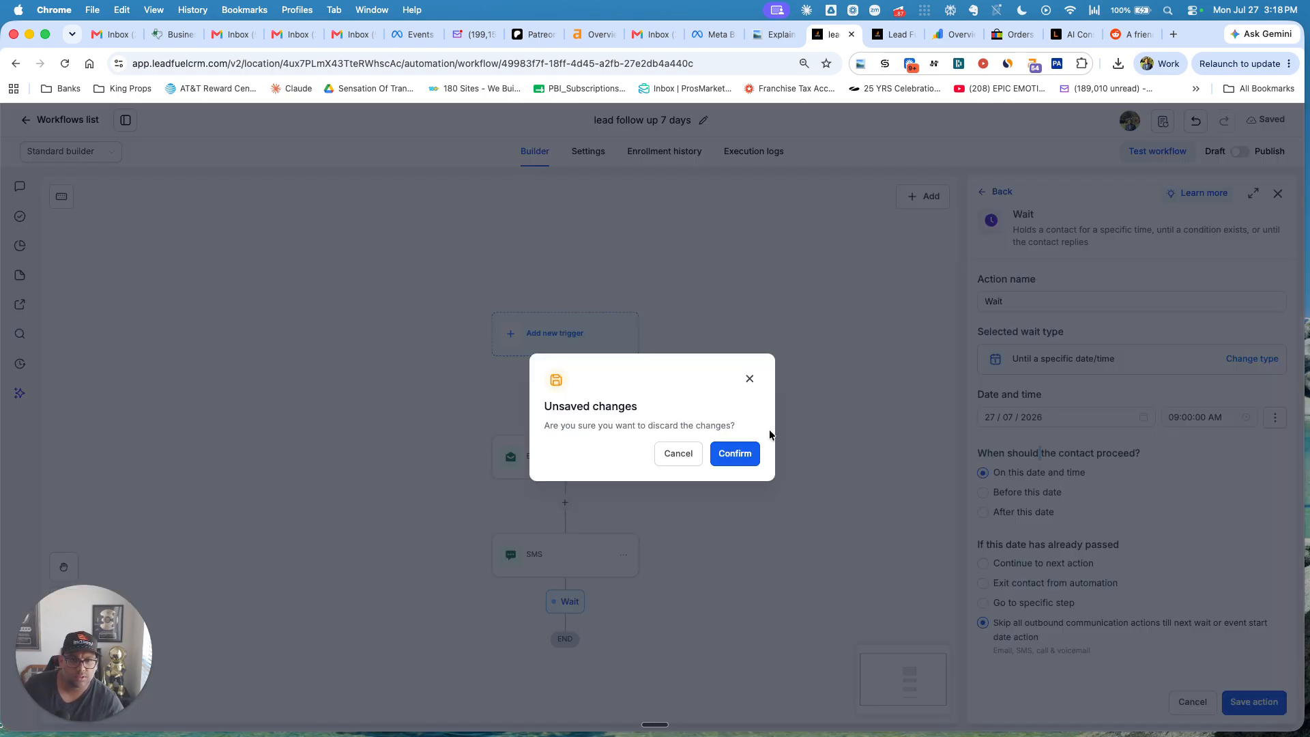
pyautogui.click(730, 452)
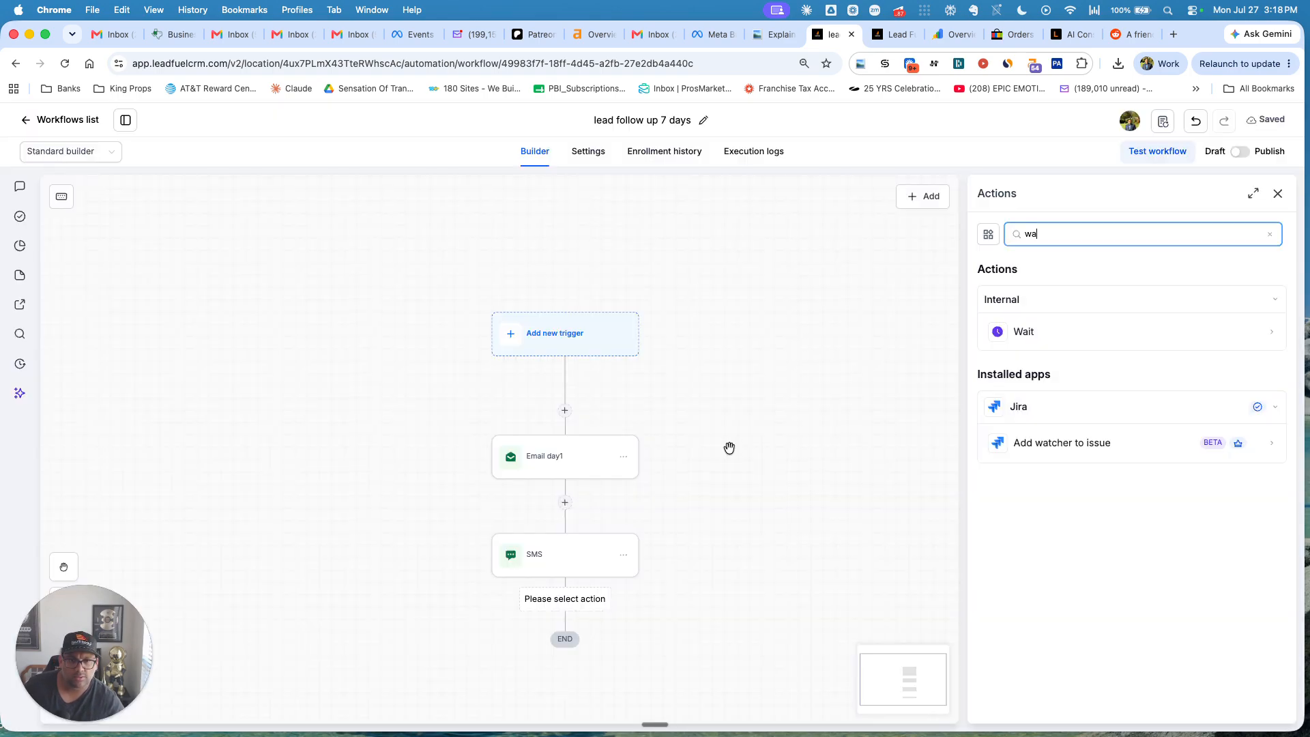
# Set the Wait to a set period of 1 day and save it.
pyautogui.click(1047, 323)
pyautogui.scroll(-1, 1099, 470)
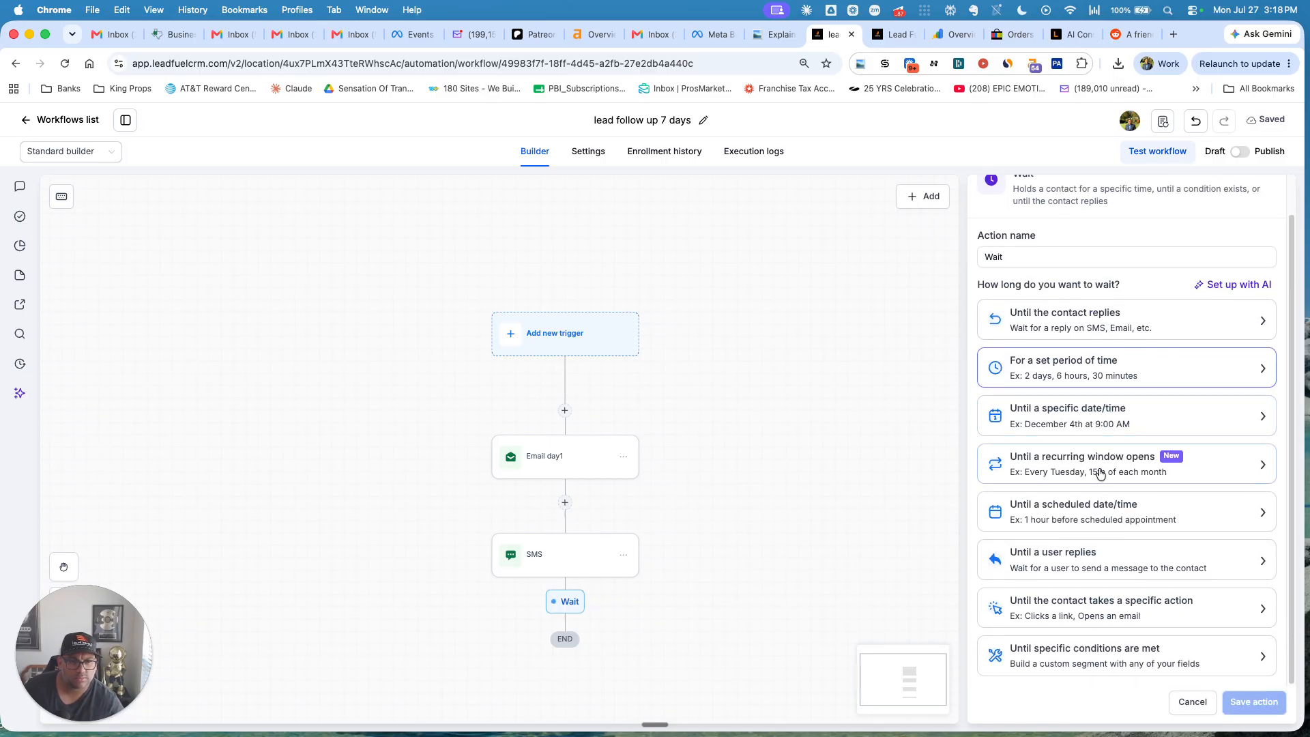
pyautogui.click(1069, 370)
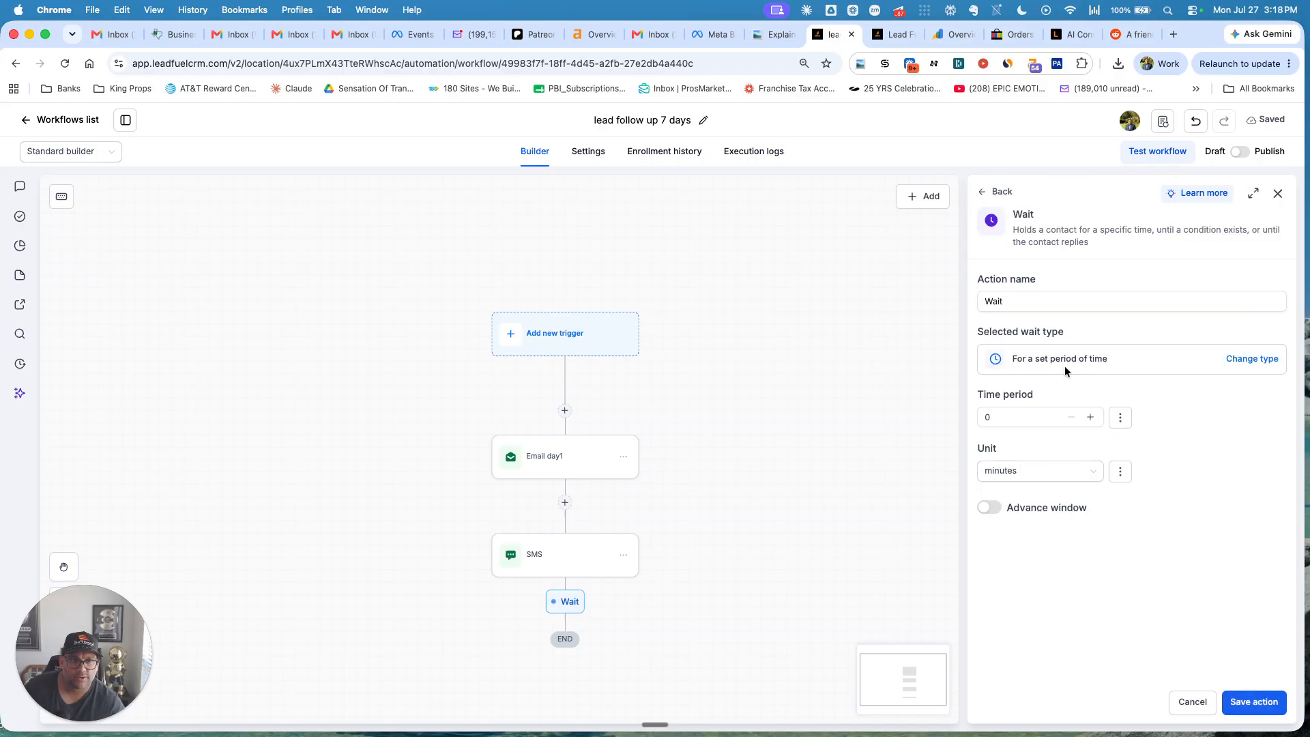
pyautogui.click(1090, 417)
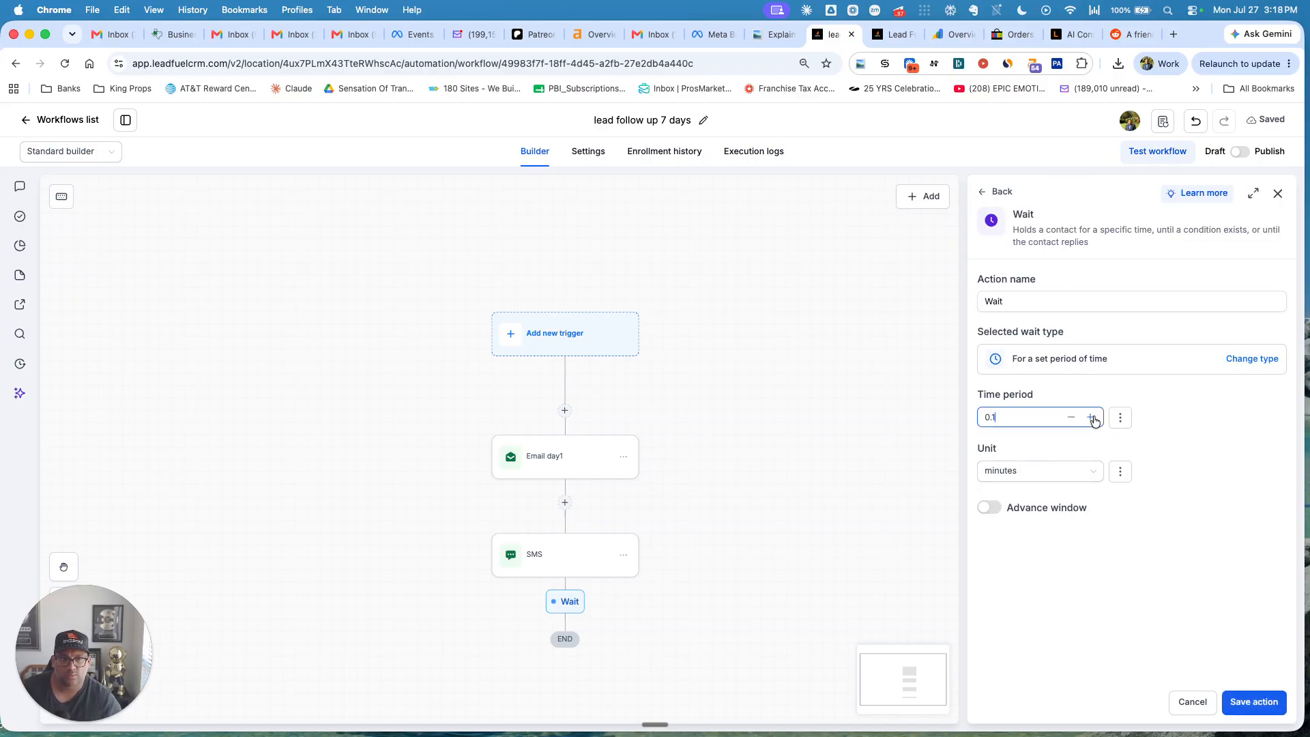
pyautogui.press('BackSpace')
pyautogui.press('BackSpace')
pyautogui.press('BackSpace')
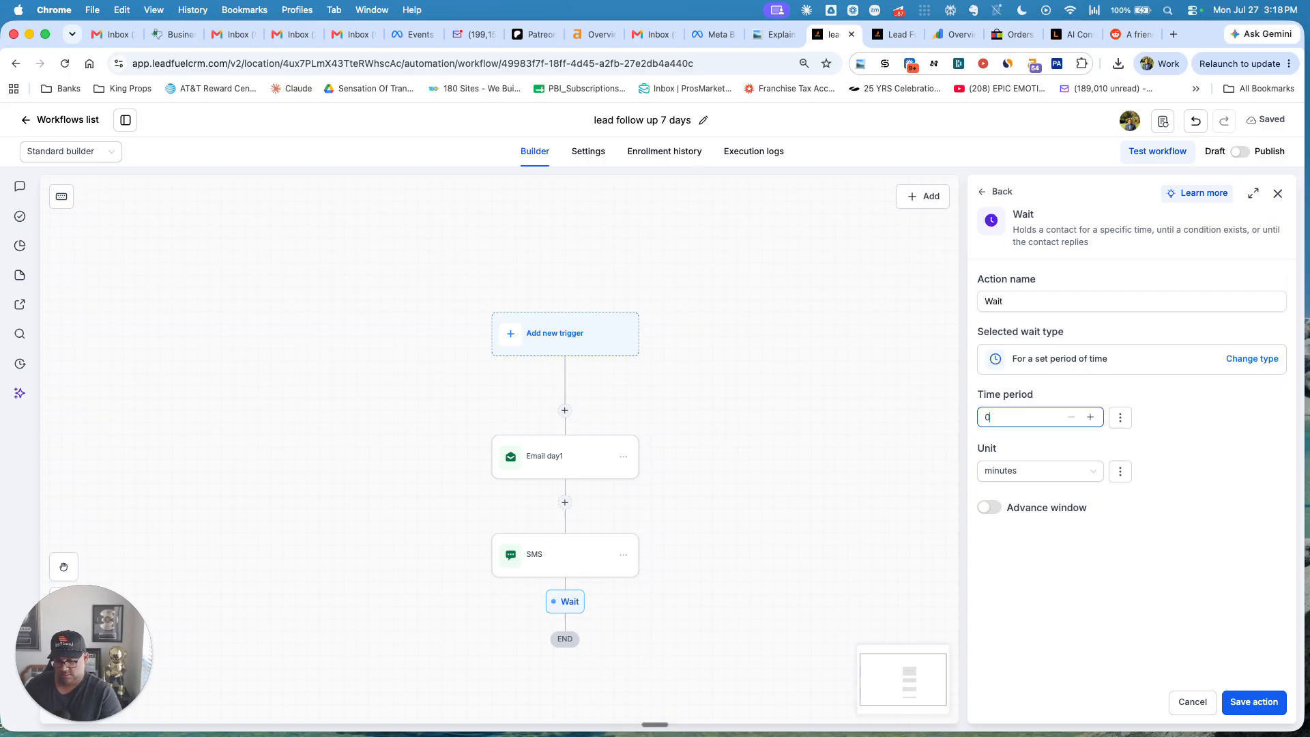
pyautogui.write('1')
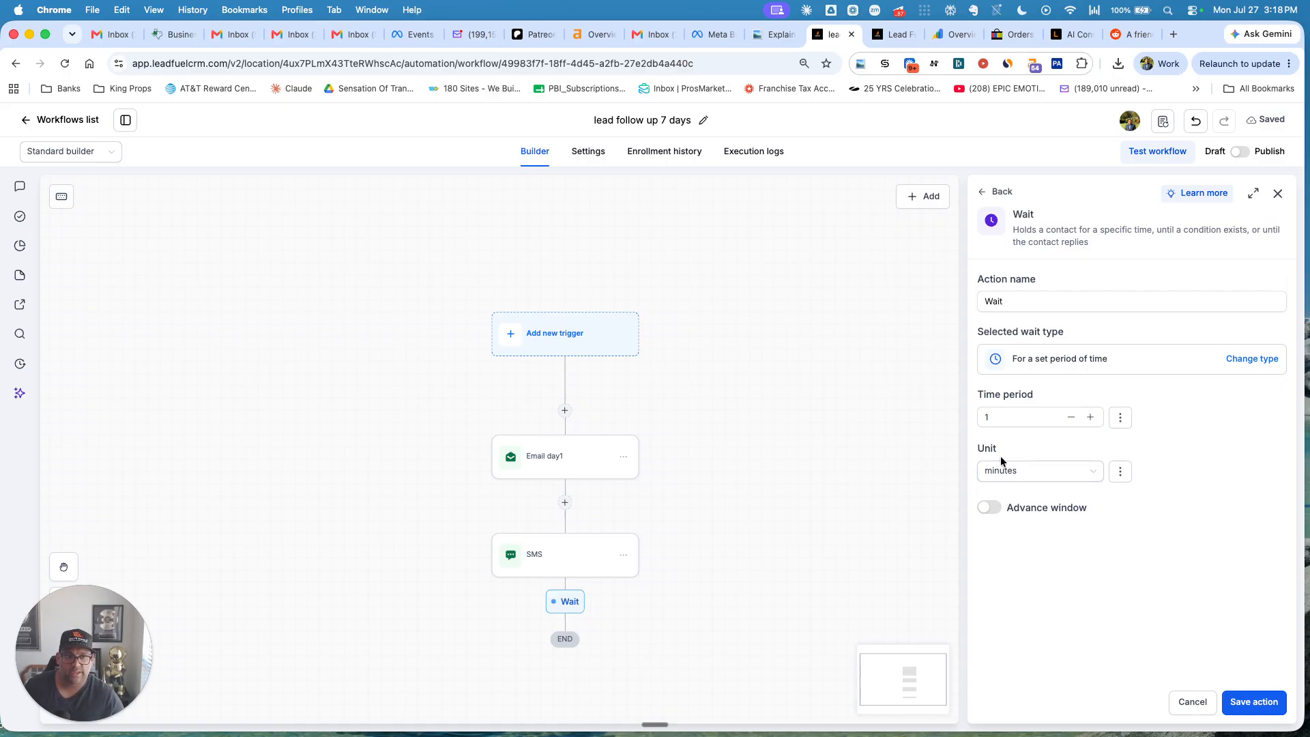
pyautogui.click(1005, 472)
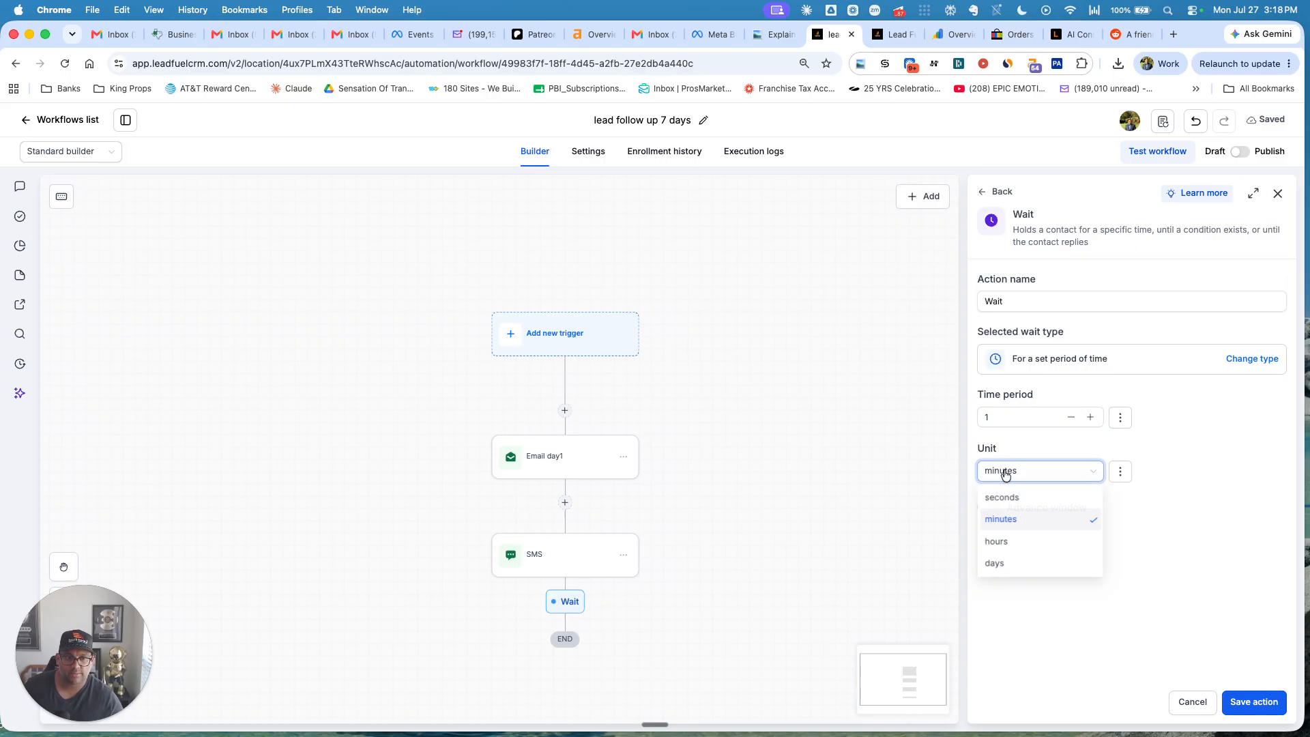
pyautogui.click(1007, 573)
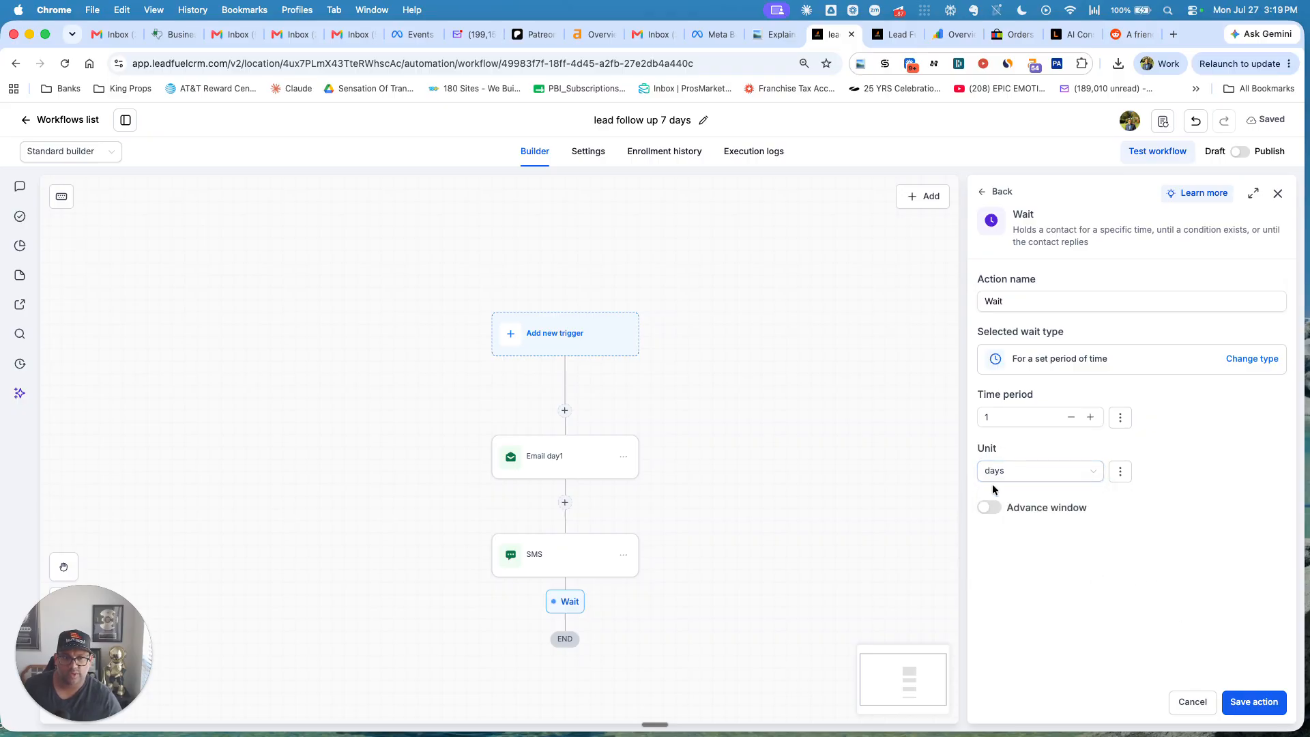
pyautogui.click(1260, 703)
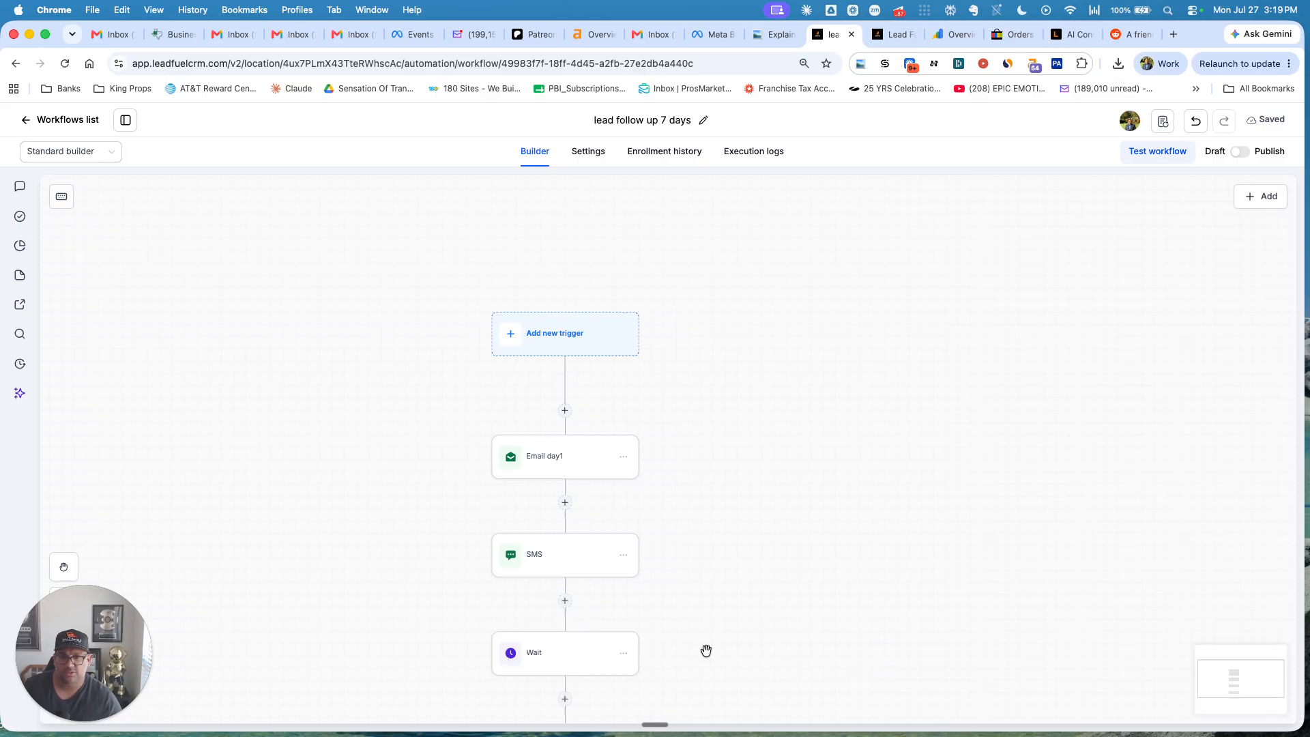
# Append a Send email step after the 1-day Wait at the end of the workflow.
pyautogui.moveTo(708, 649); pyautogui.dragTo(714, 451)
pyautogui.click(565, 493)
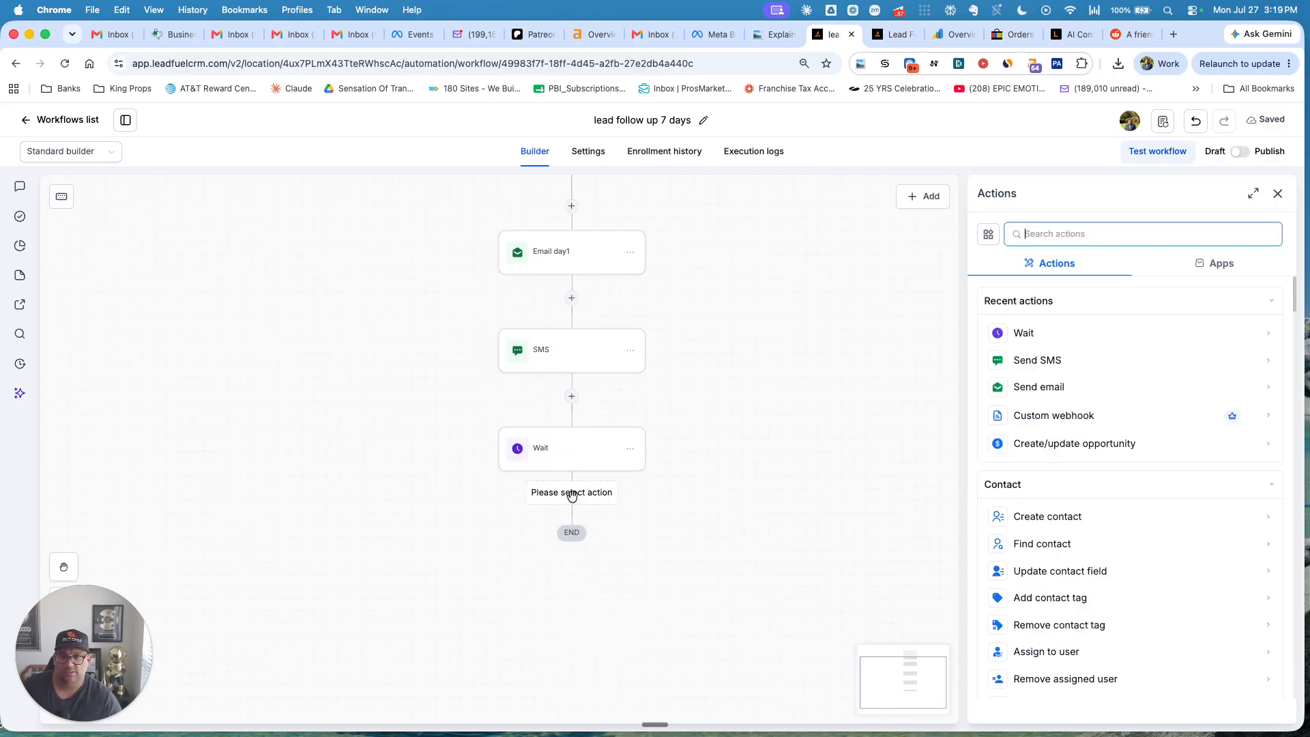
pyautogui.click(1063, 382)
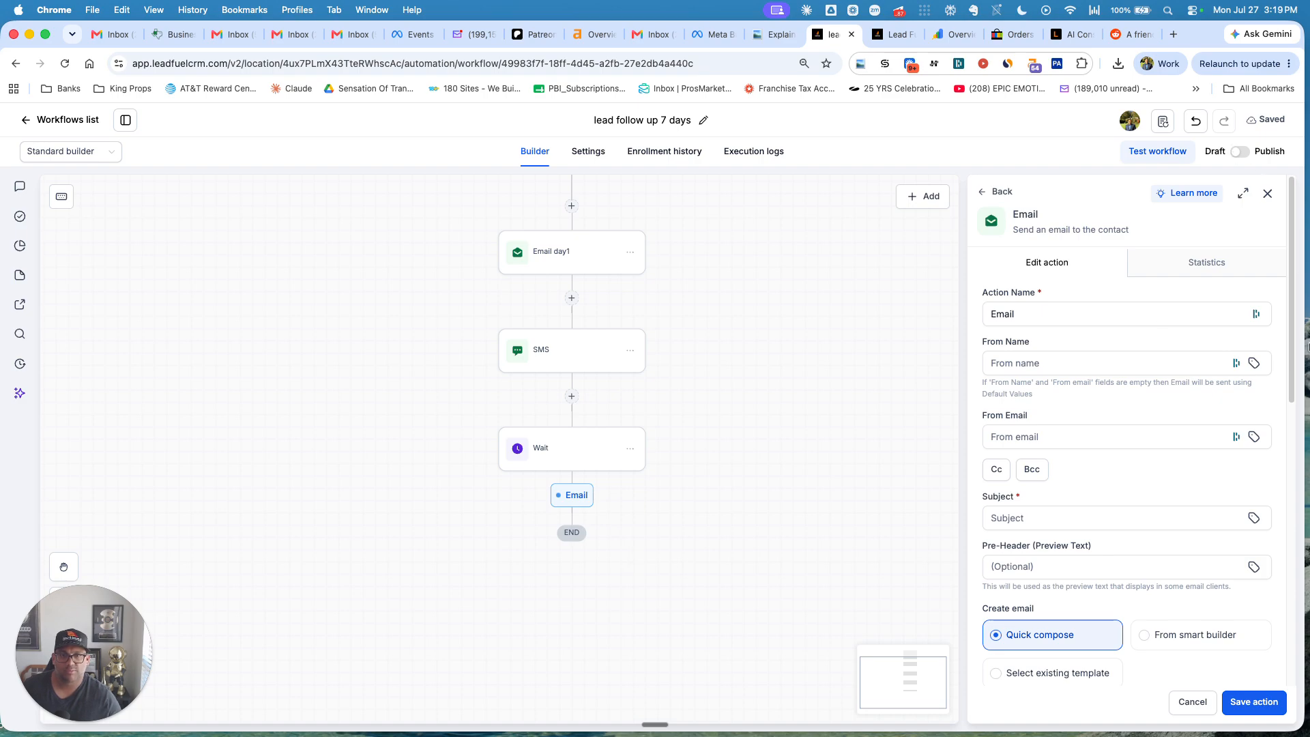
pyautogui.scroll(5, 737, 389)
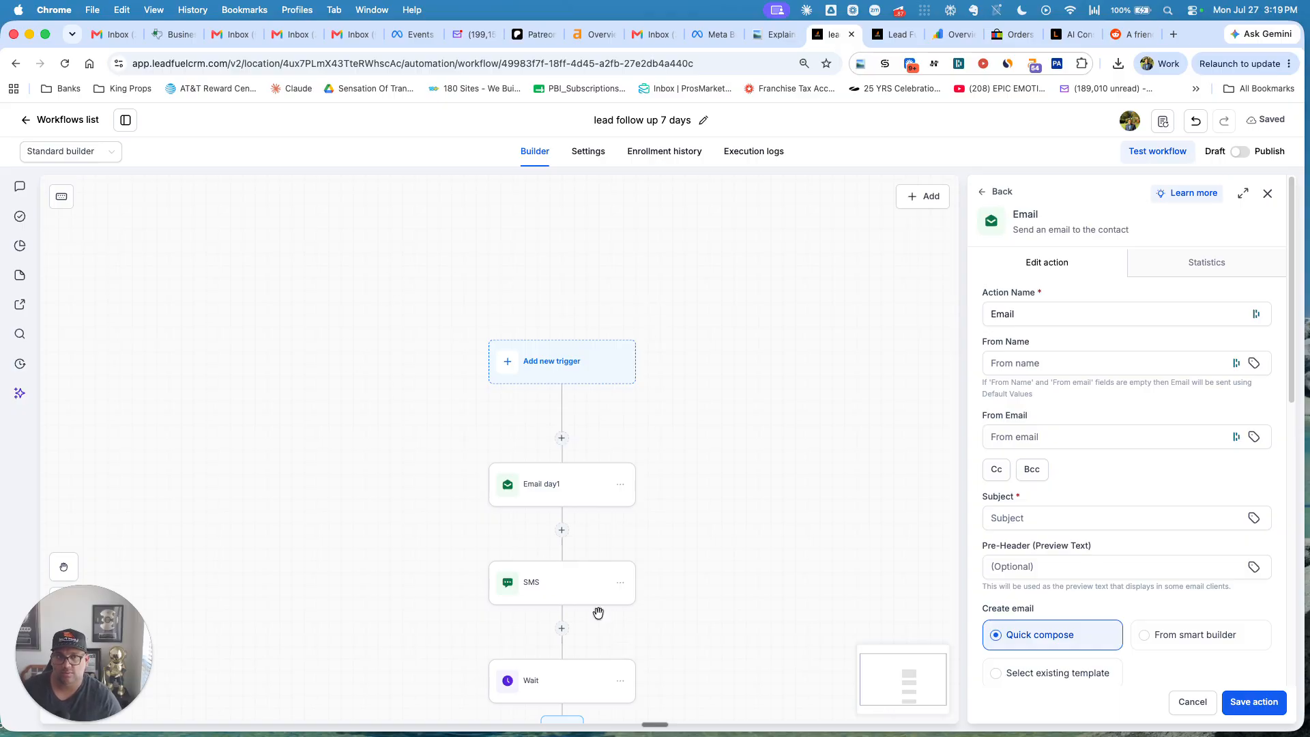
# Open the Add trigger list from the Add new trigger node at the top of the workflow.
pyautogui.click(560, 364)
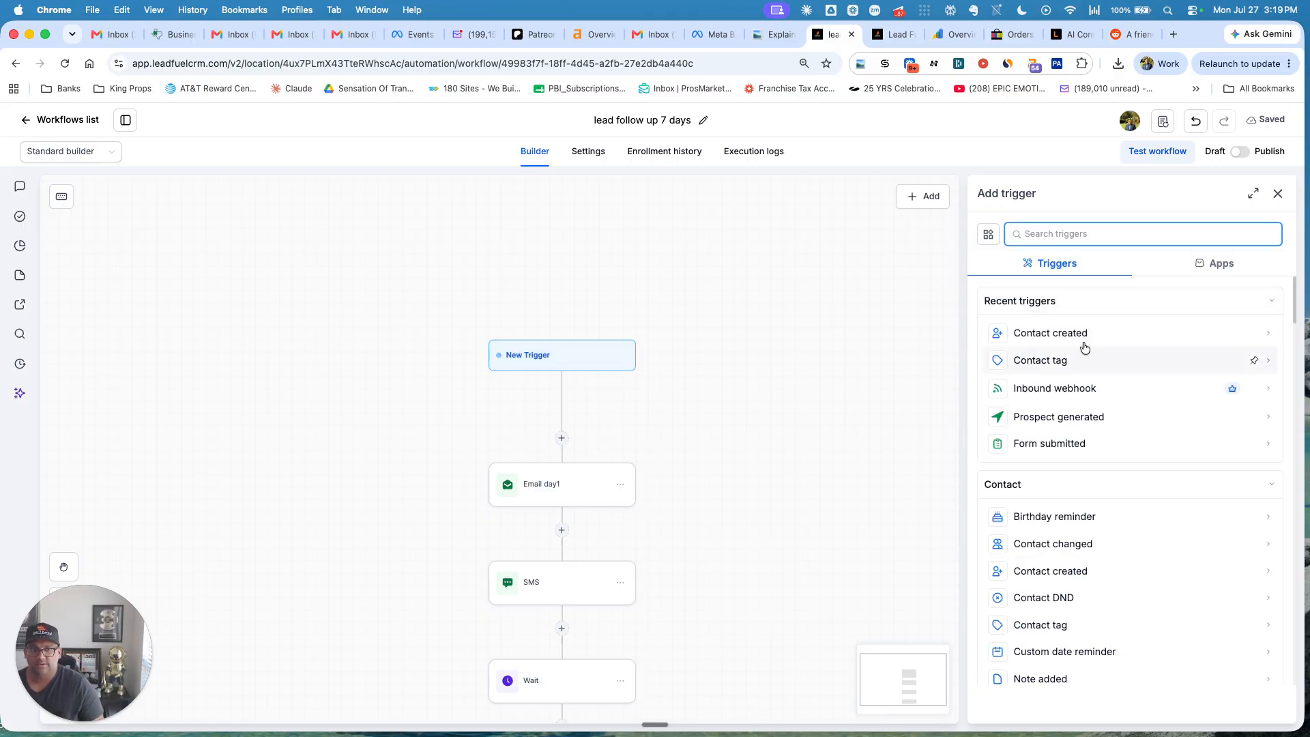